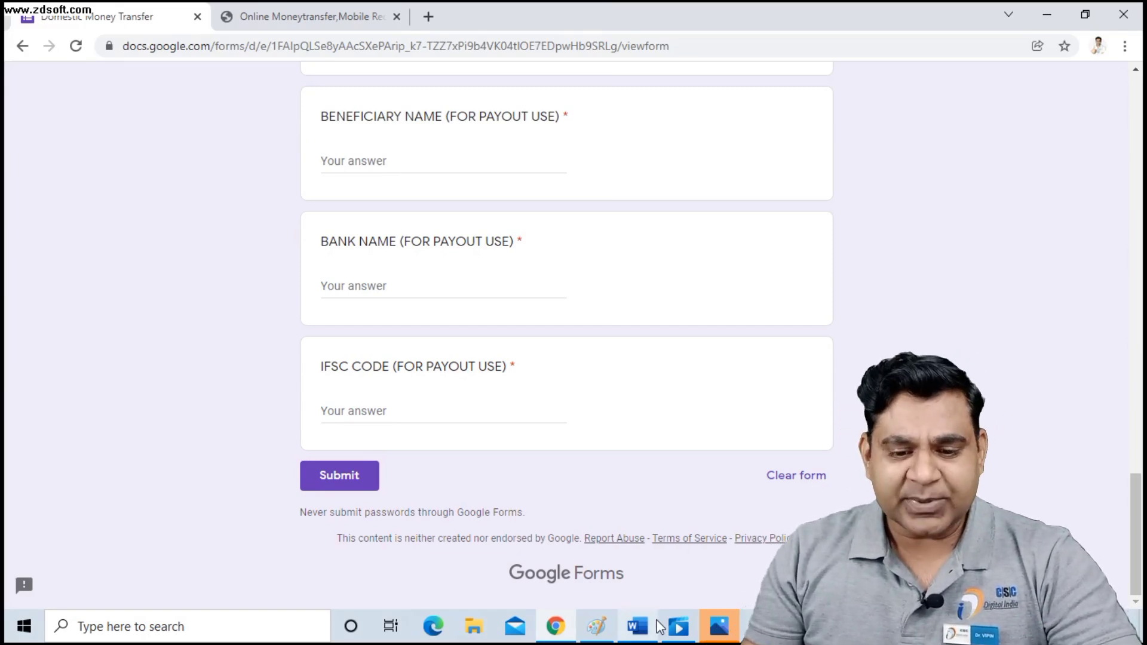
Switch to the DigiPay login tab and clear the prefilled UID from the username field.
mouse_move(557, 629)
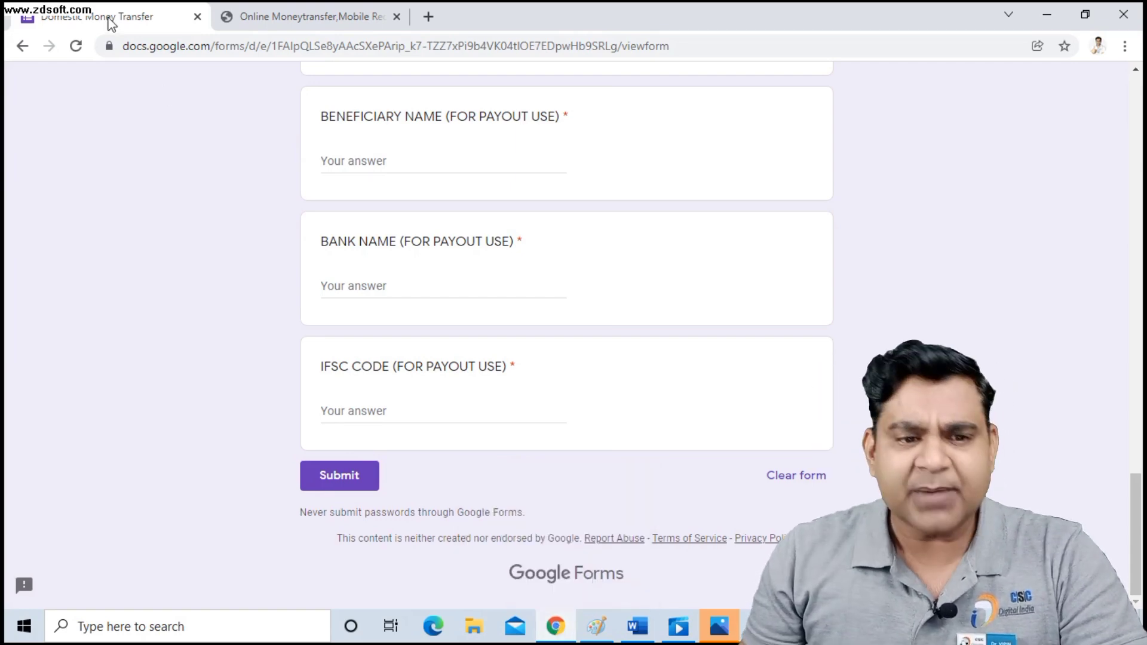
click(315, 19)
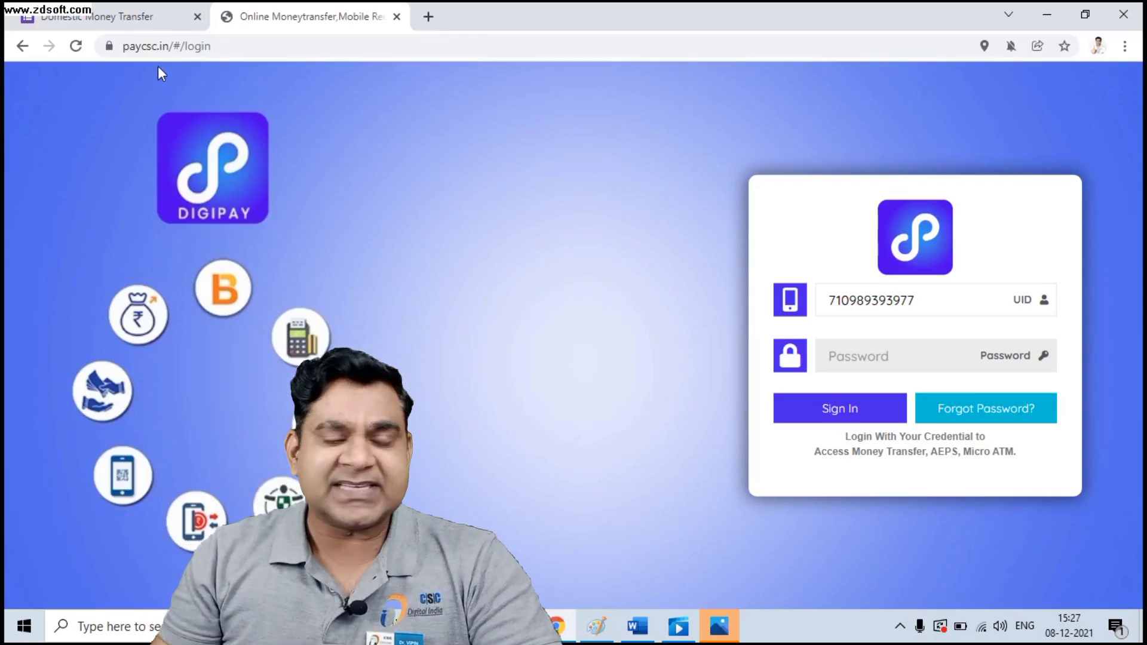
double_click(824, 302)
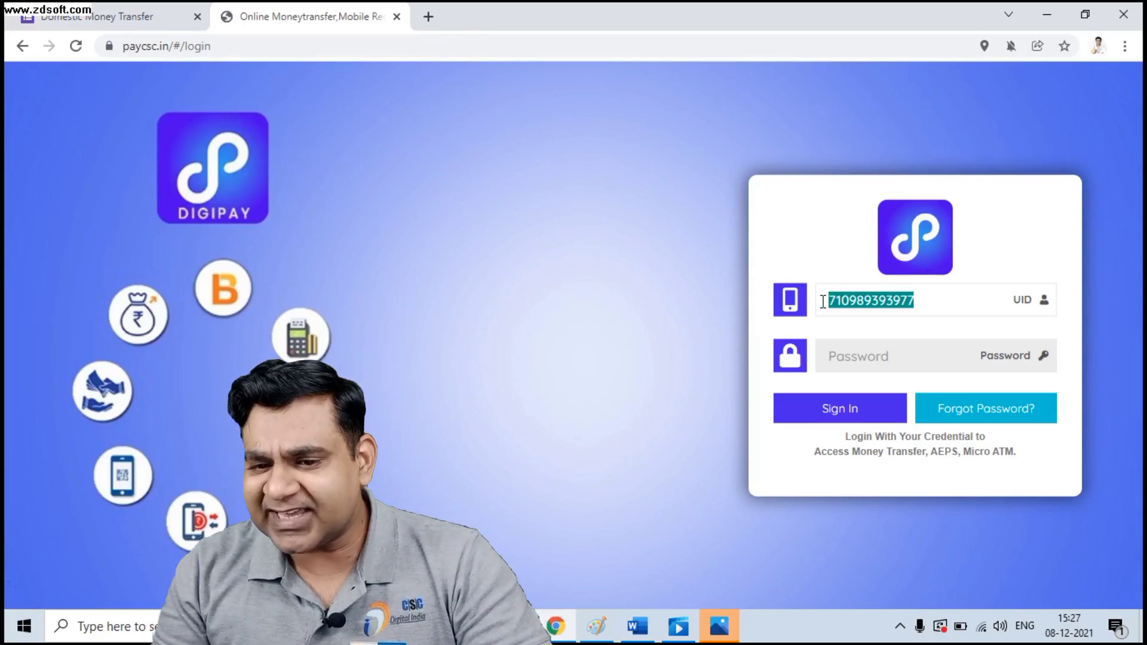
key(BackSpace)
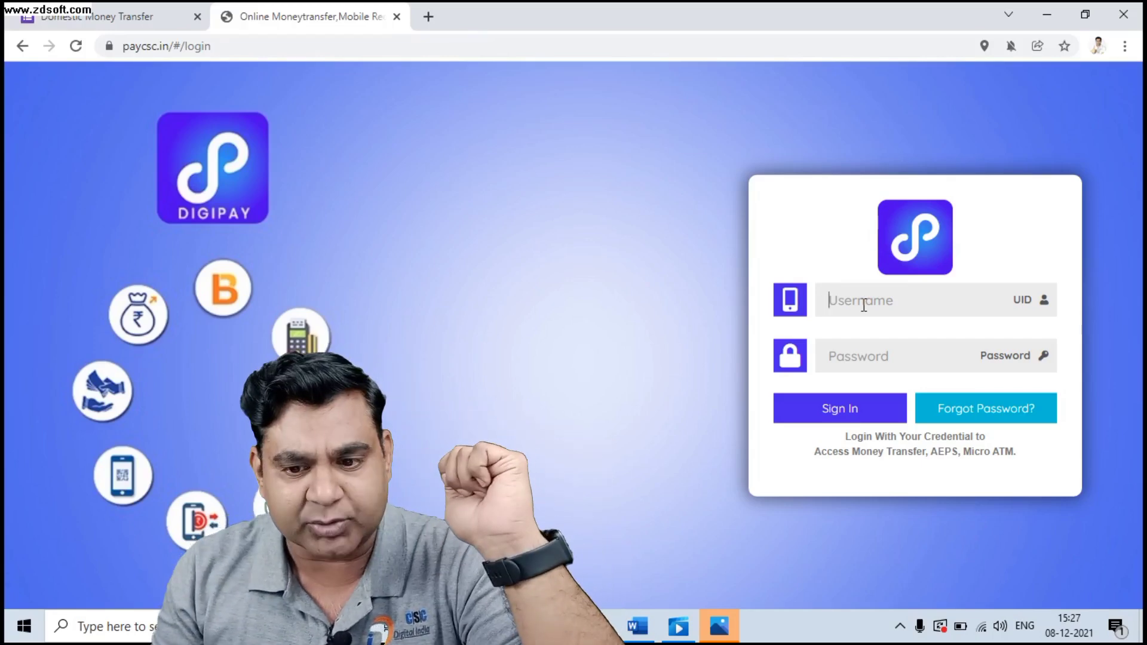
Fill the login form with the saved agent UID and the account password.
click(864, 305)
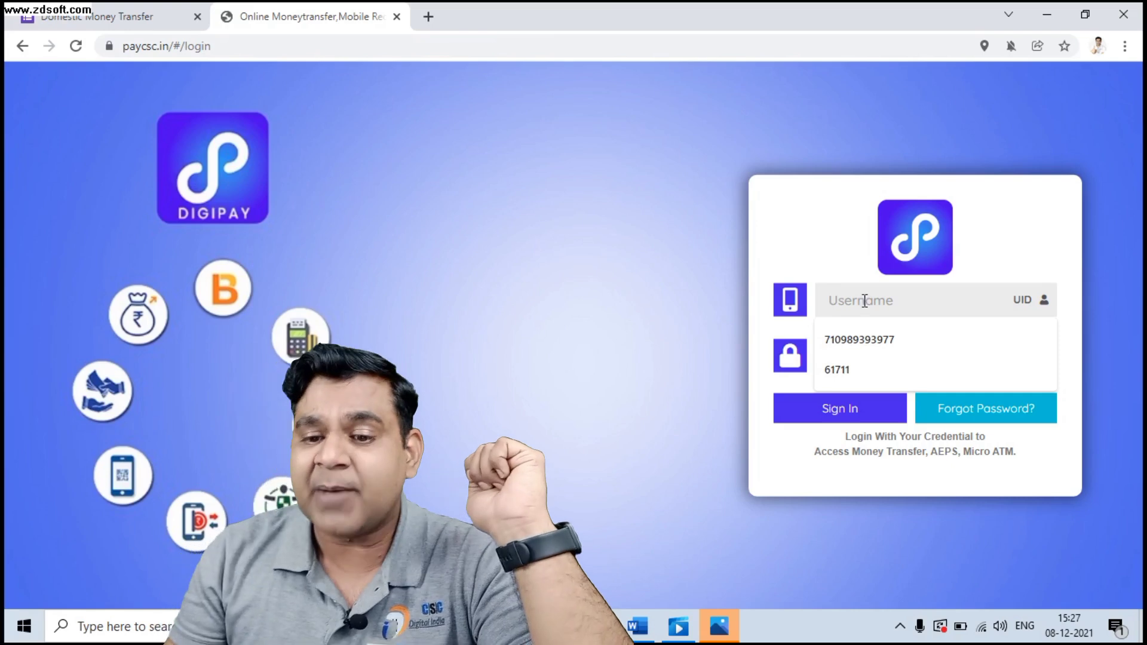
click(877, 344)
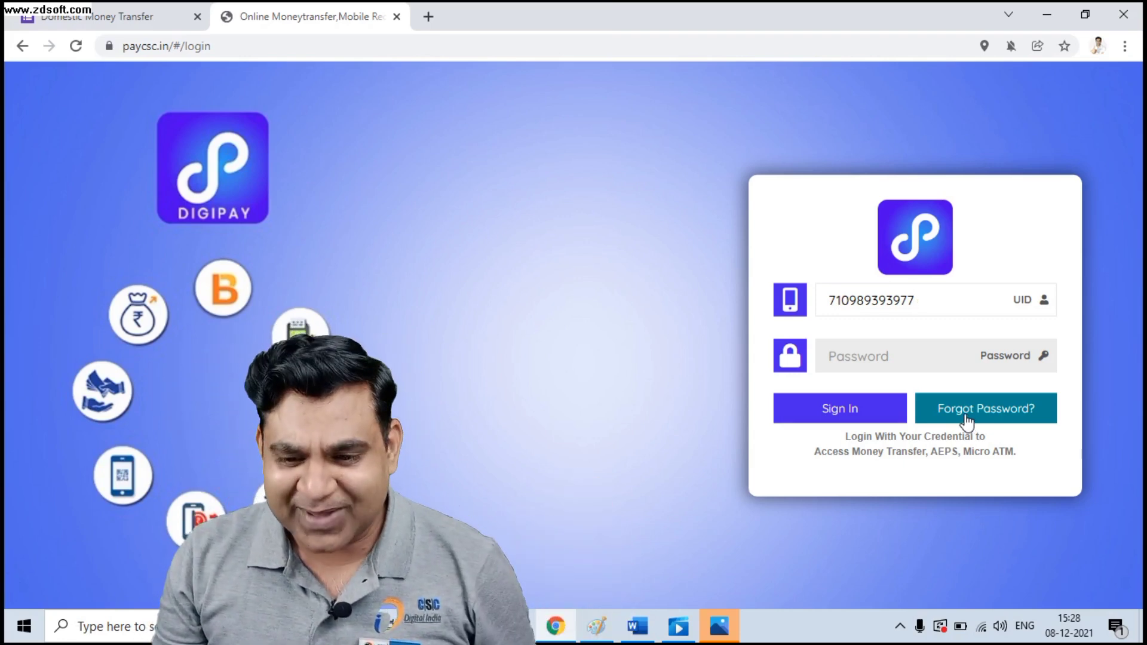
click(926, 358)
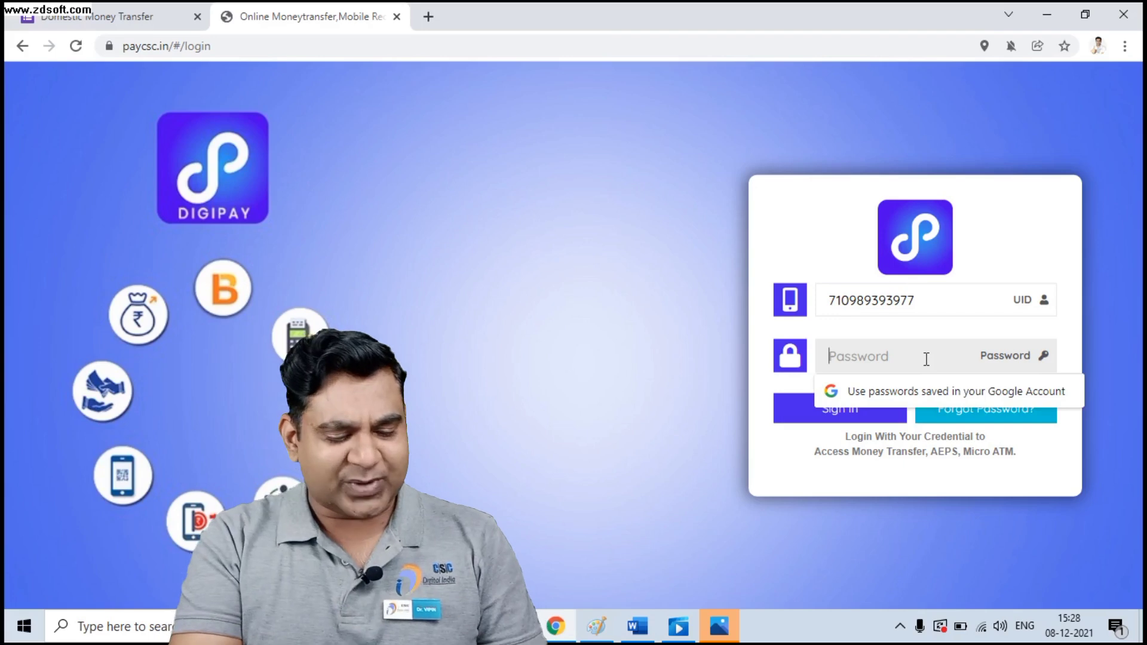
text(****************)
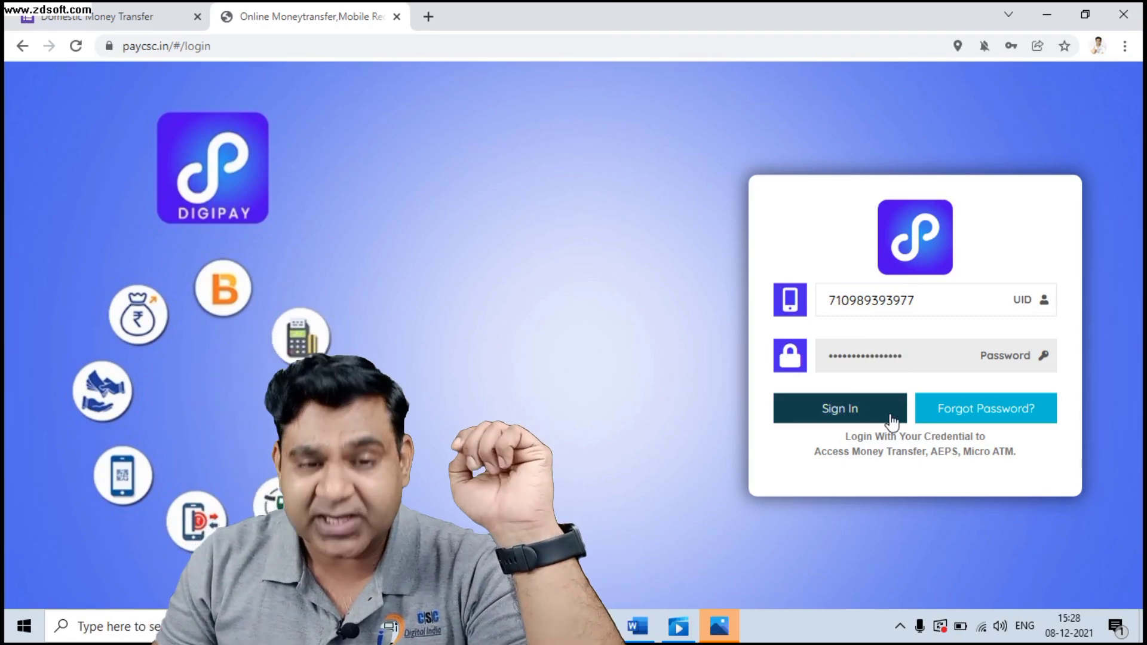
Sign in and wait for the dashboard showing both wallet balances at ₹0.00.
click(890, 418)
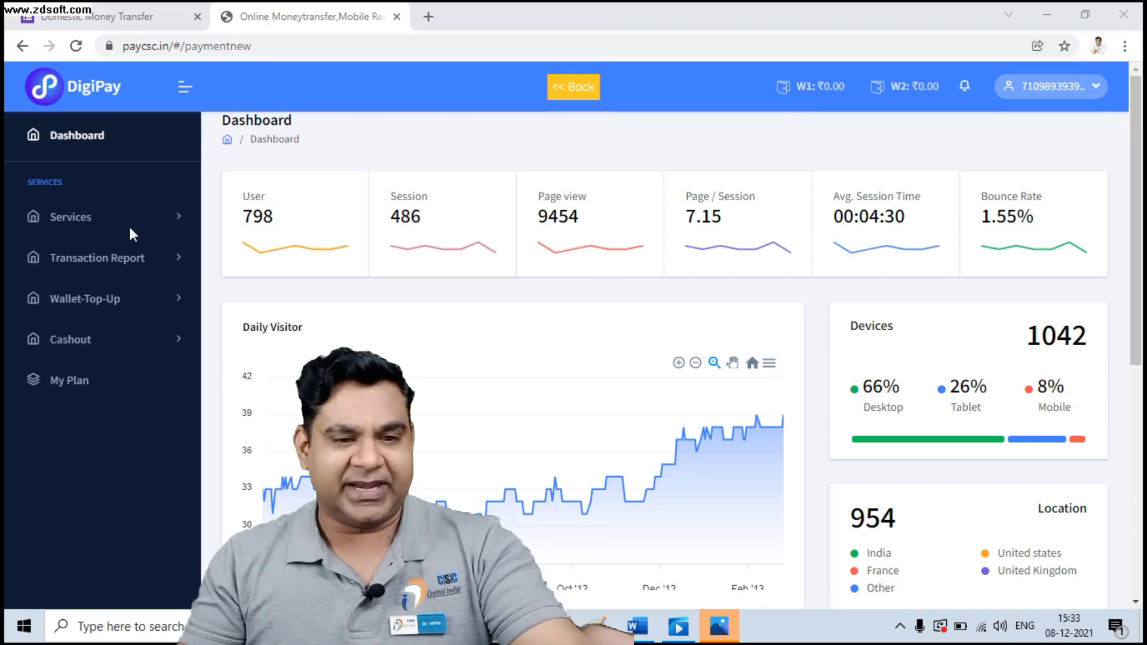
Open Wallet-Top-Up > Wallet Top Up Request to list deposit bank accounts and payment modes.
click(111, 309)
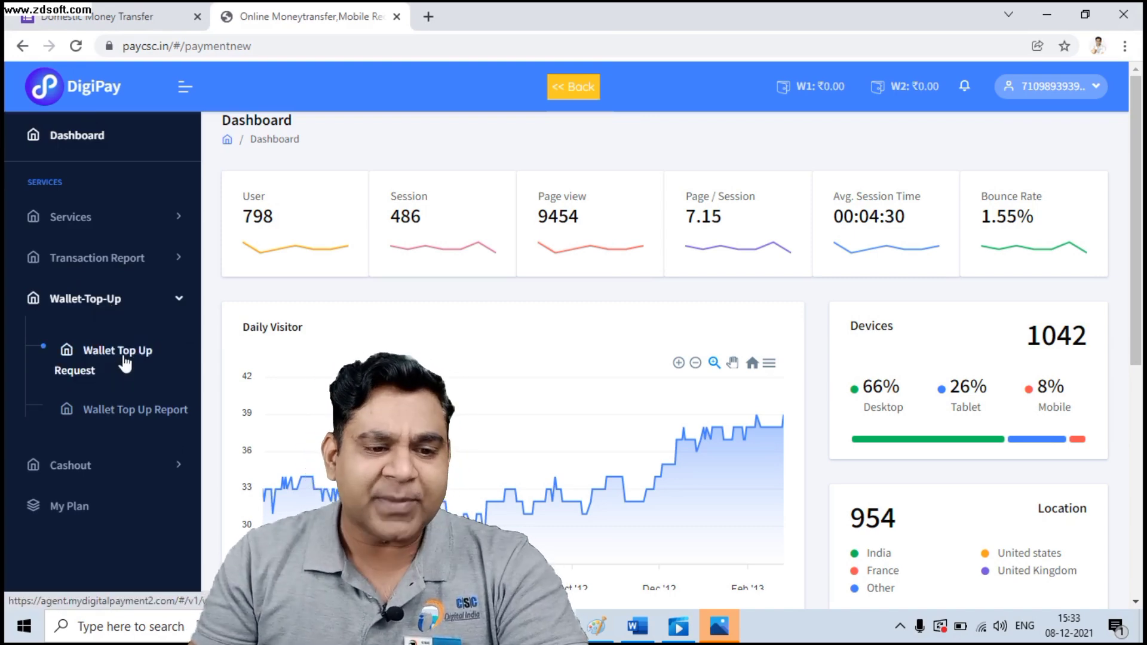
click(85, 372)
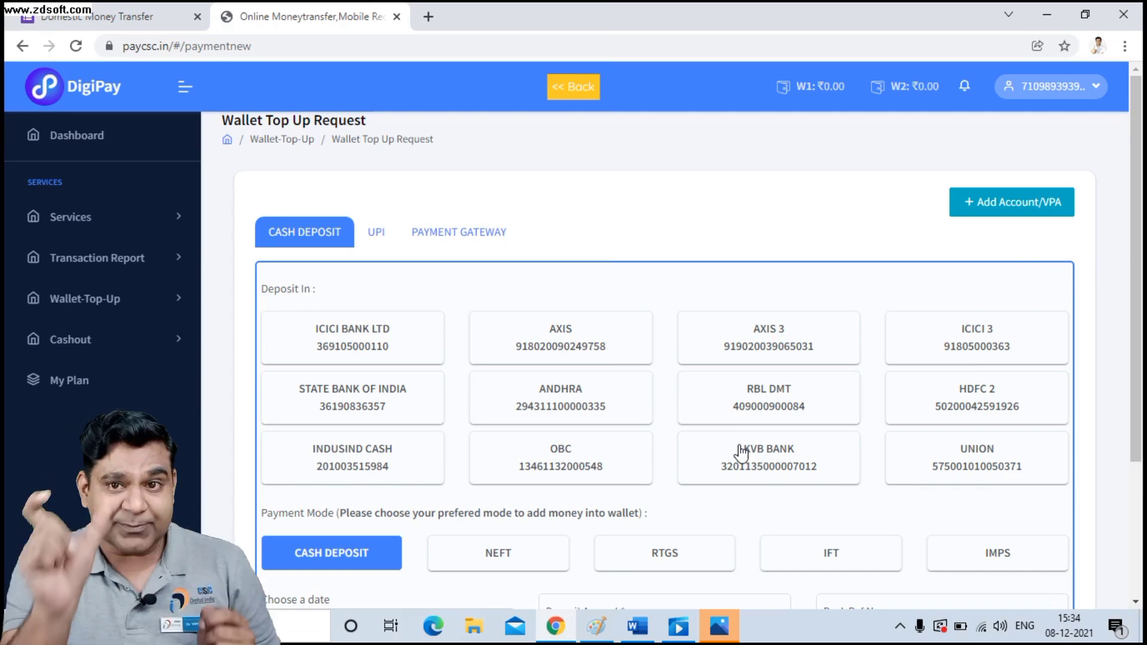
Scroll through the Cash Deposit form, dated 12/8/2021, and back to the top.
scroll(741, 454, down, 3)
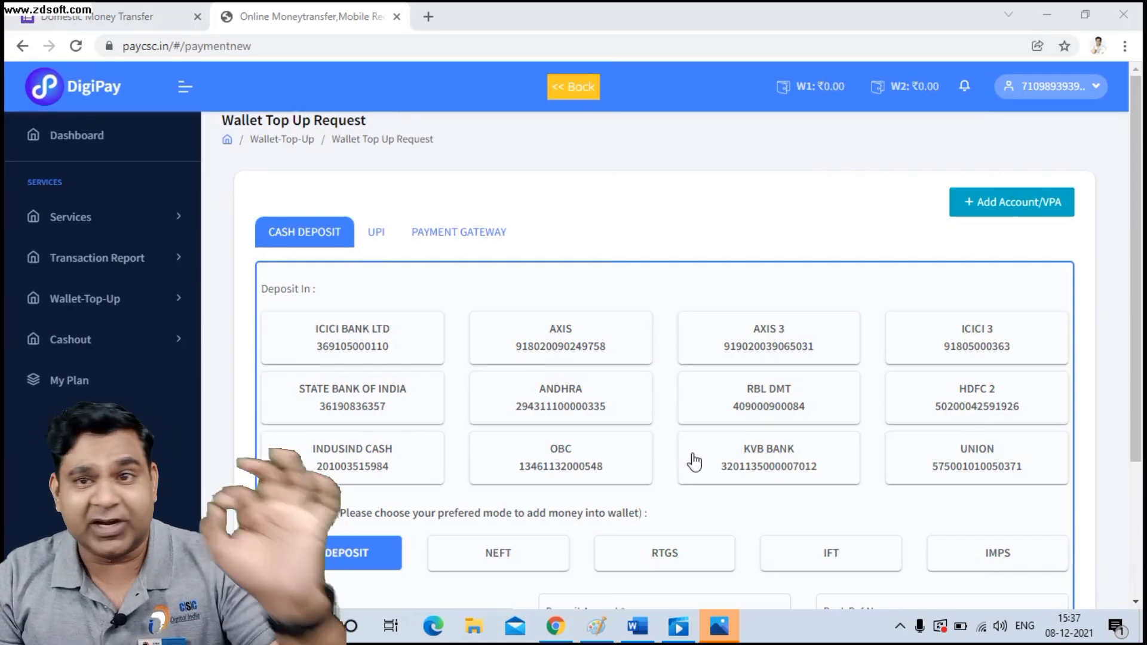
scroll(692, 461, down, 1)
scroll(684, 600, down, 1)
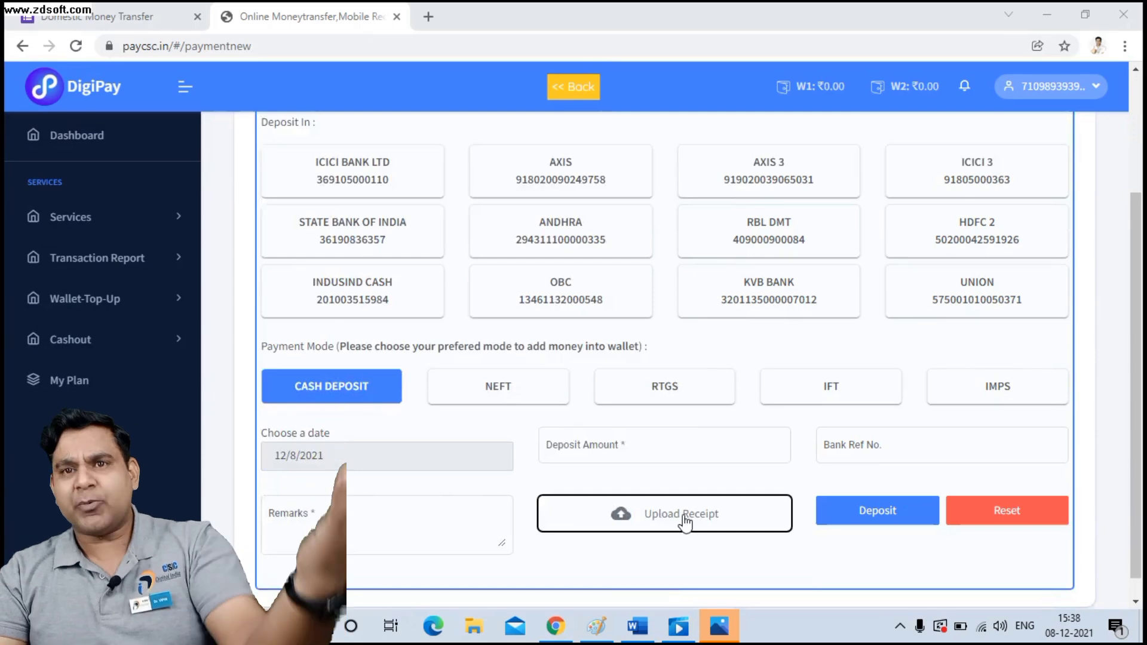
scroll(685, 524, up, 2)
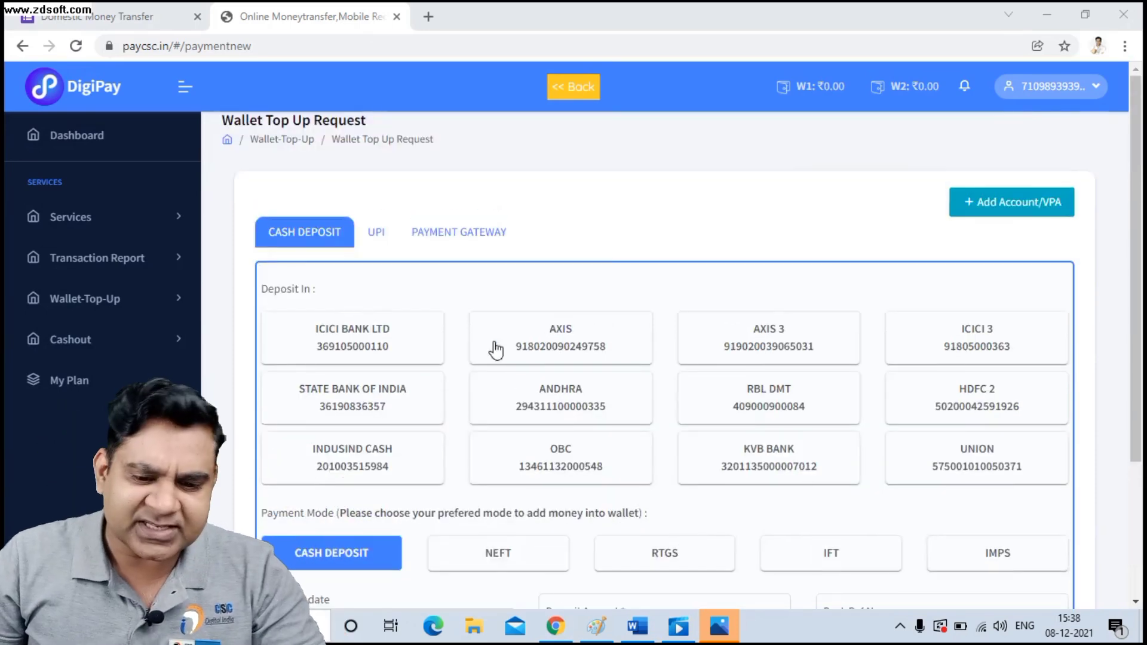
Switch to the UPI top-up and enter 500 as the amount.
click(377, 234)
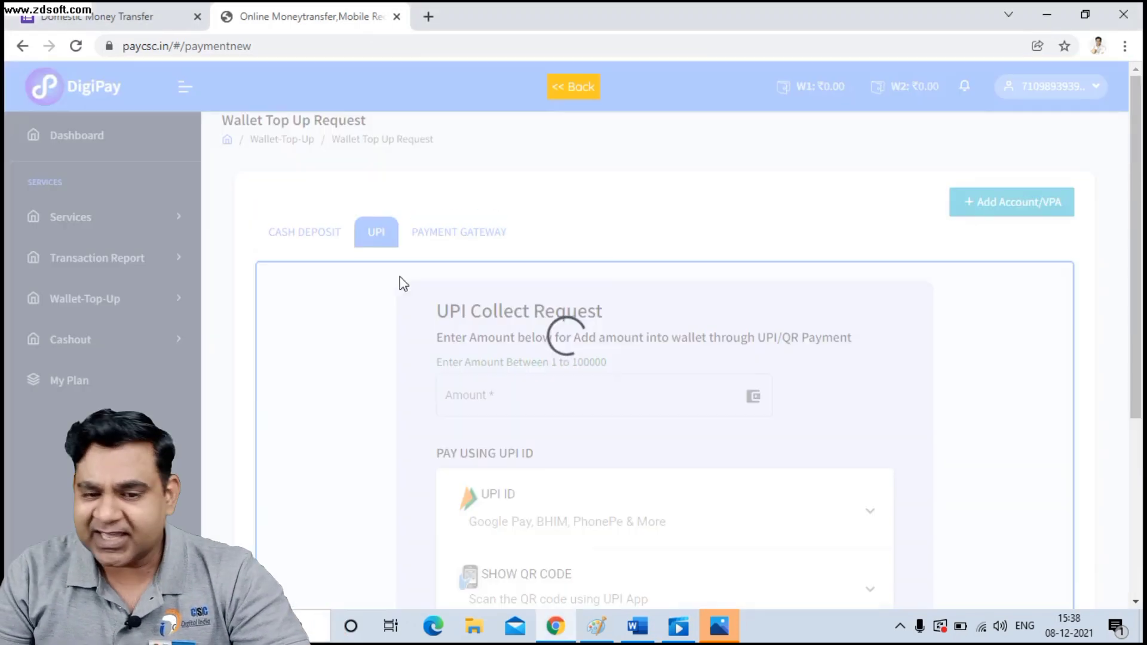
scroll(654, 369, down, 3)
scroll(506, 230, up, 1)
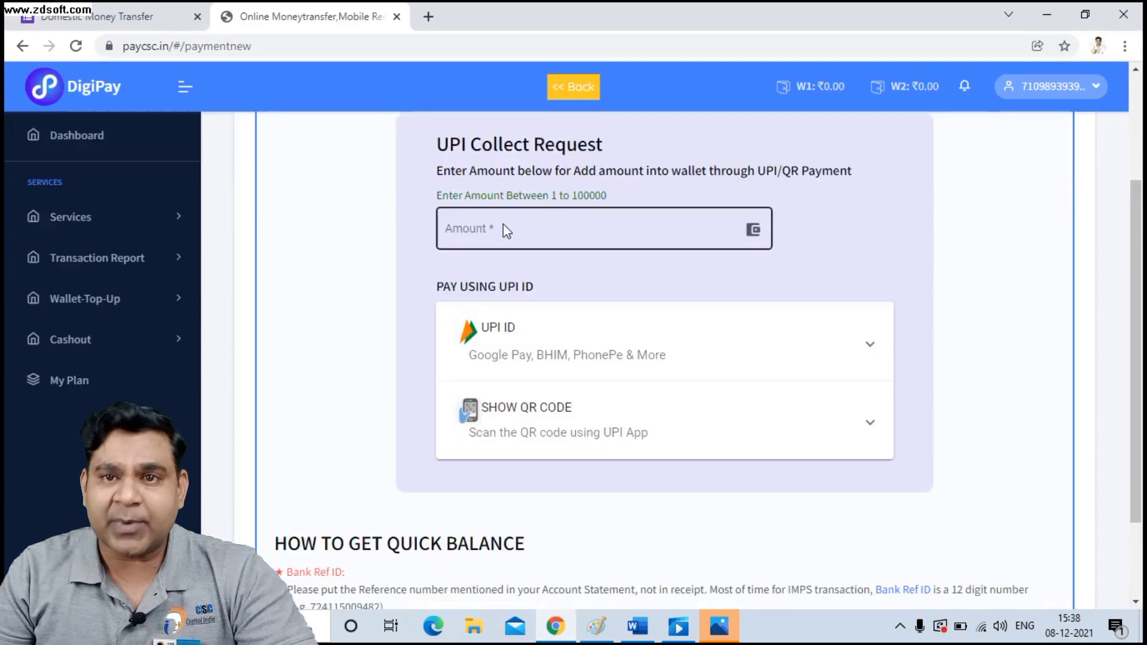
click(505, 230)
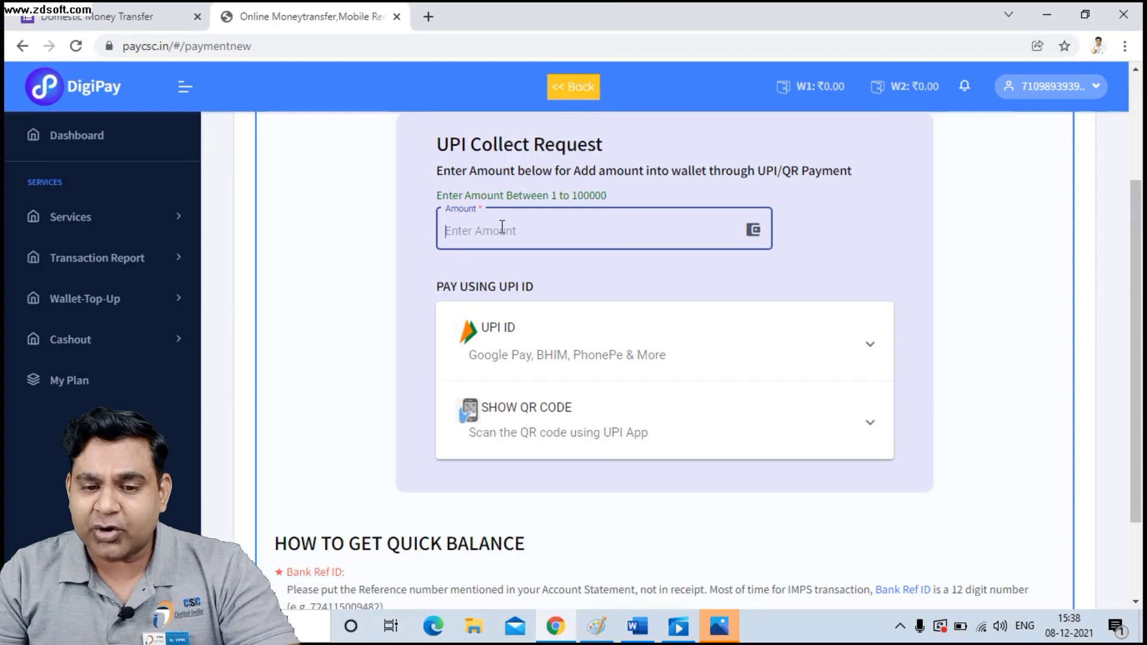
click(502, 227)
key(Down)
key(Return)
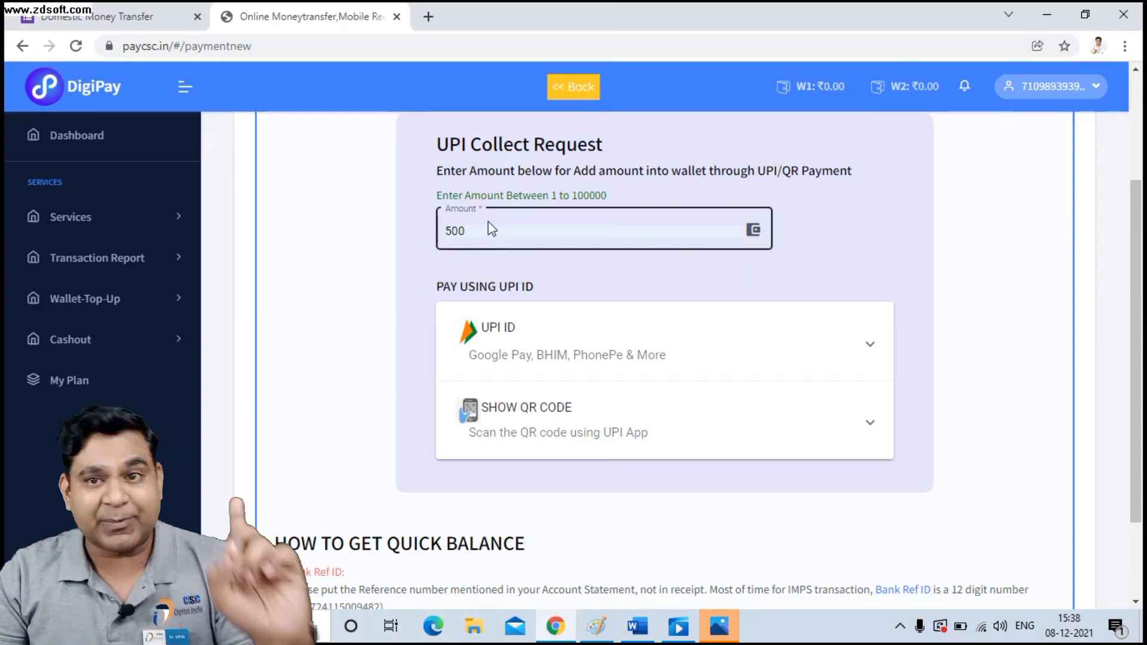
Show the QR code option and generate a UPI QR code for the 500 payment.
click(555, 422)
scroll(554, 422, down, 3)
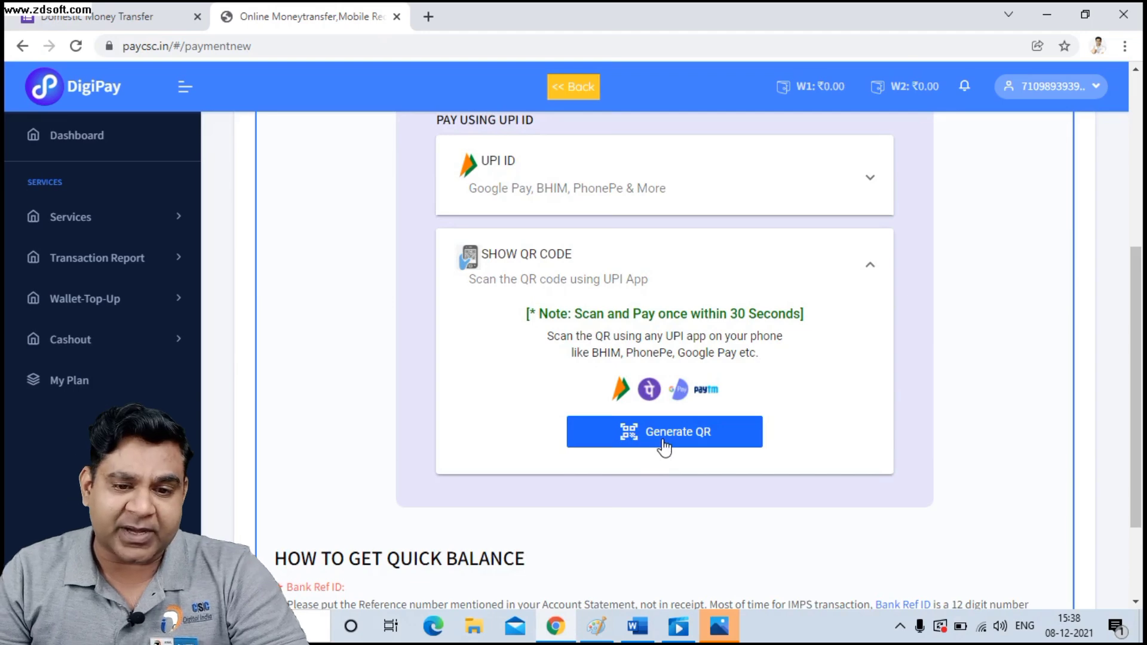
scroll(665, 445, up, 2)
click(458, 159)
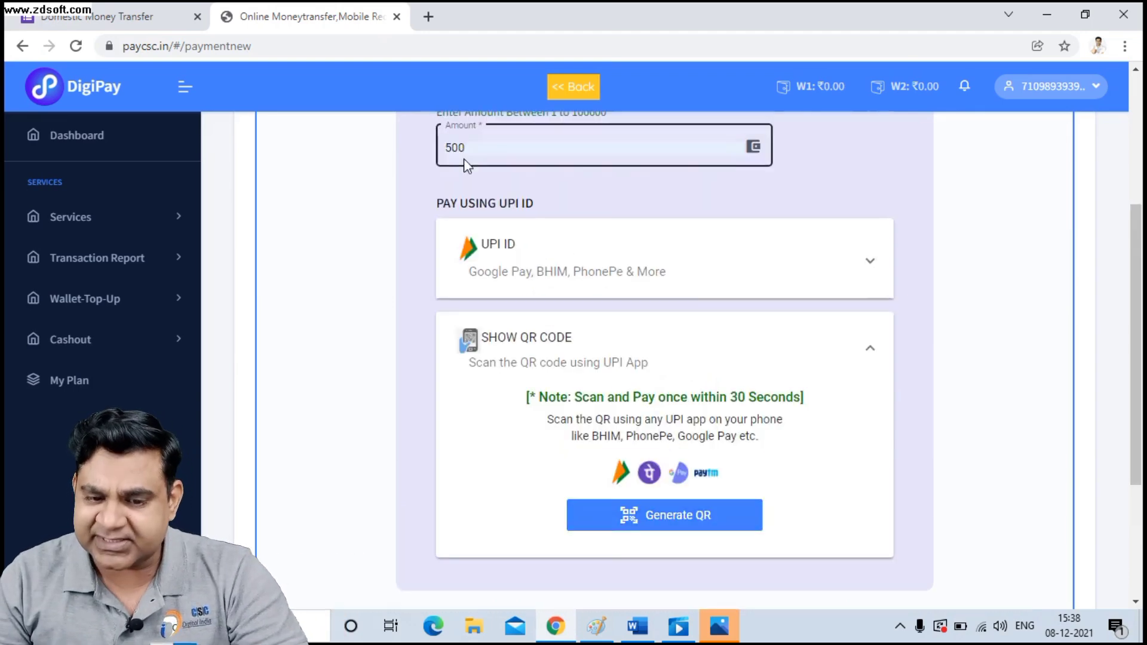
click(622, 472)
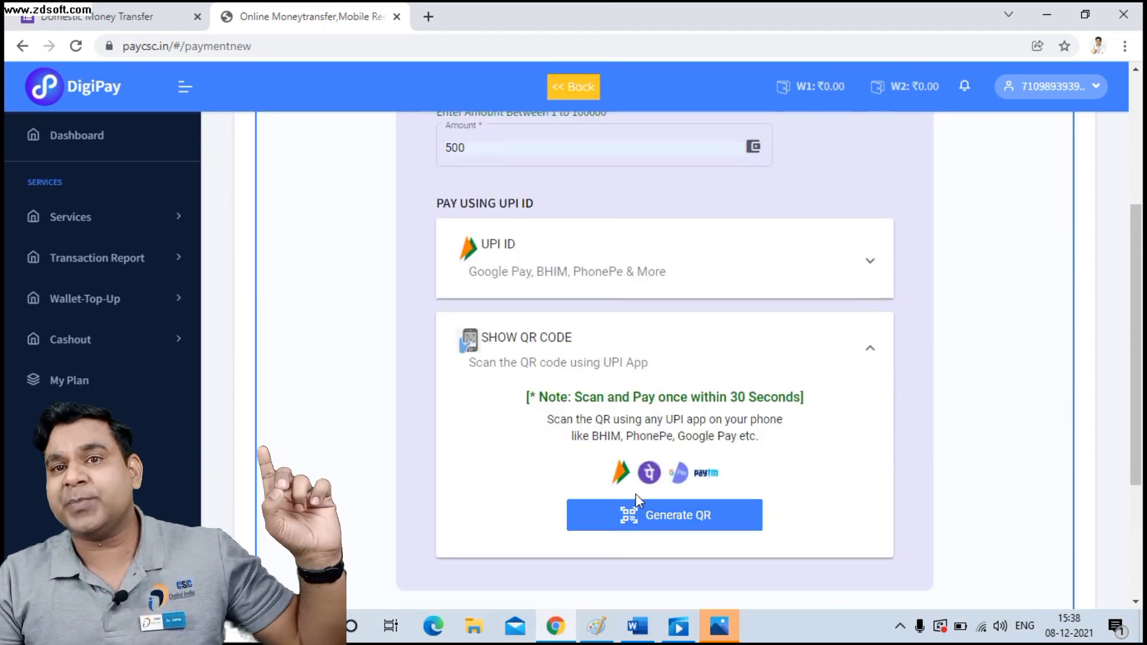
click(669, 523)
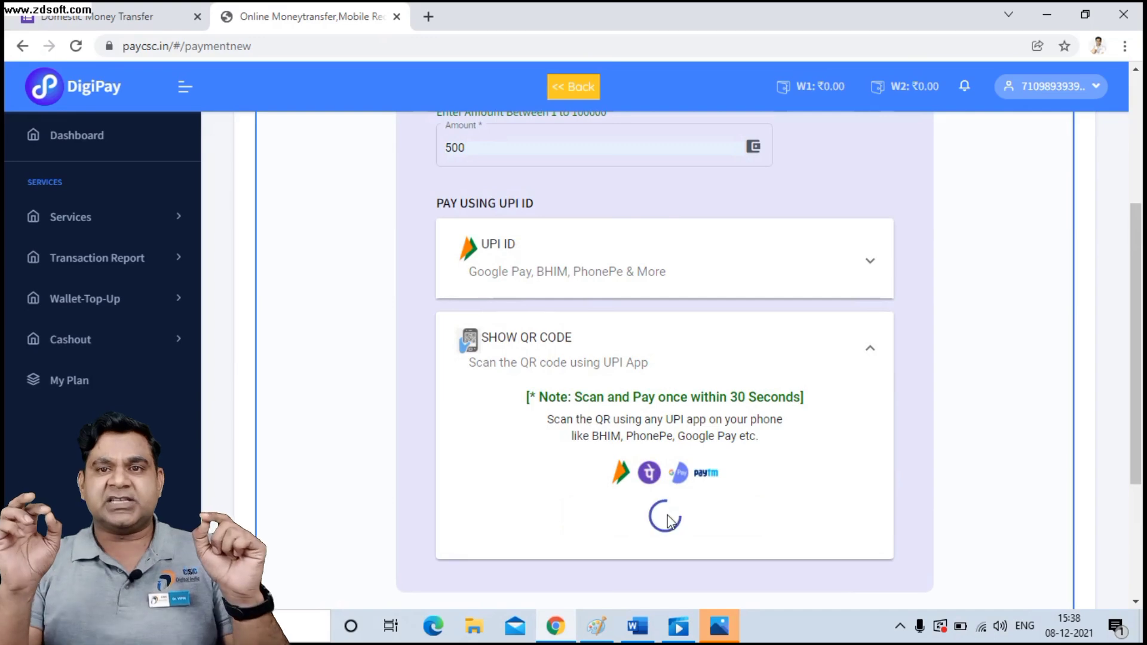
scroll(668, 510, down, 4)
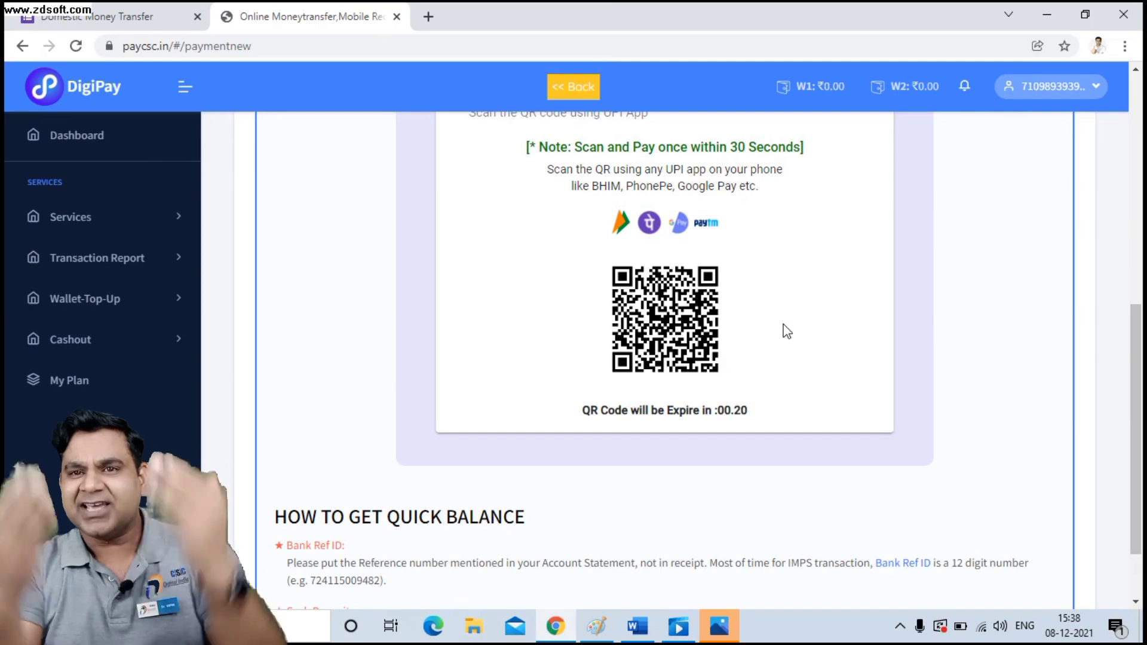
scroll(786, 331, up, 10)
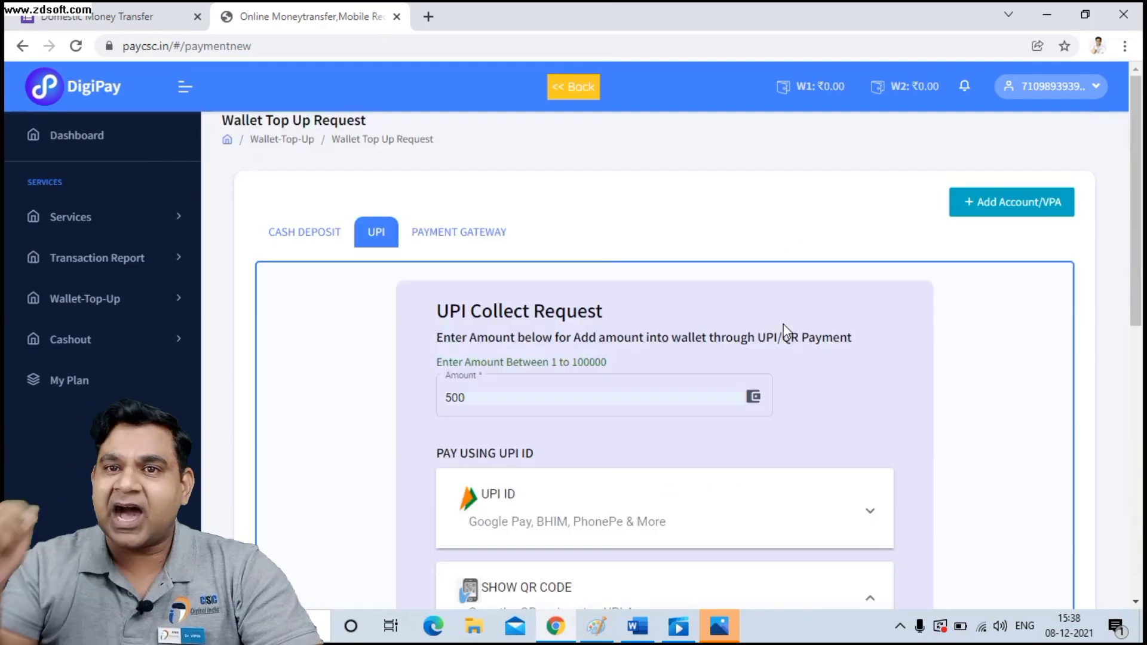
Switch to the Payment Gateway top-up and click into its amount and bank fields.
click(458, 236)
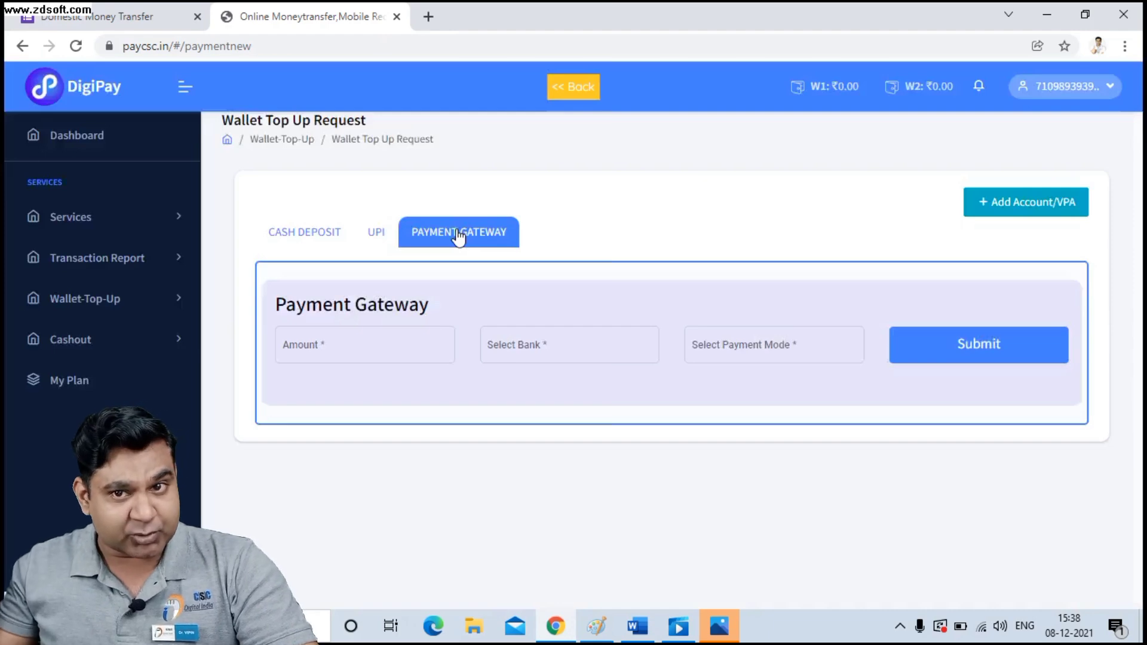
click(340, 358)
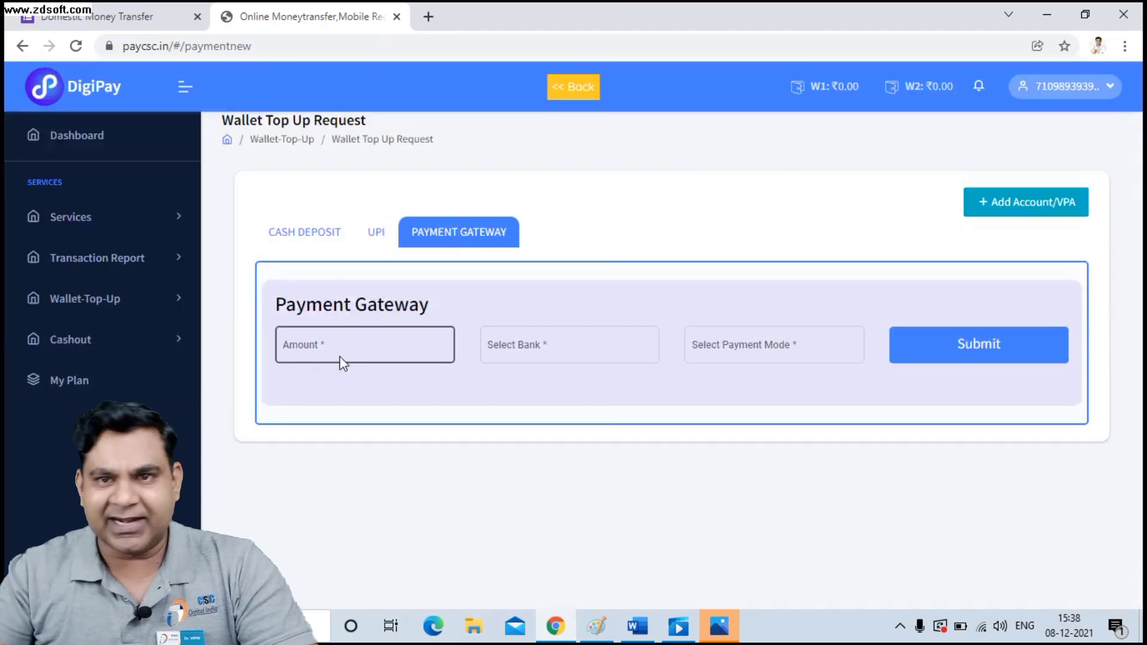
click(539, 348)
Bring up the blank Payment Gateway form with empty Amount, Bank and Payment Mode fields.
click(752, 344)
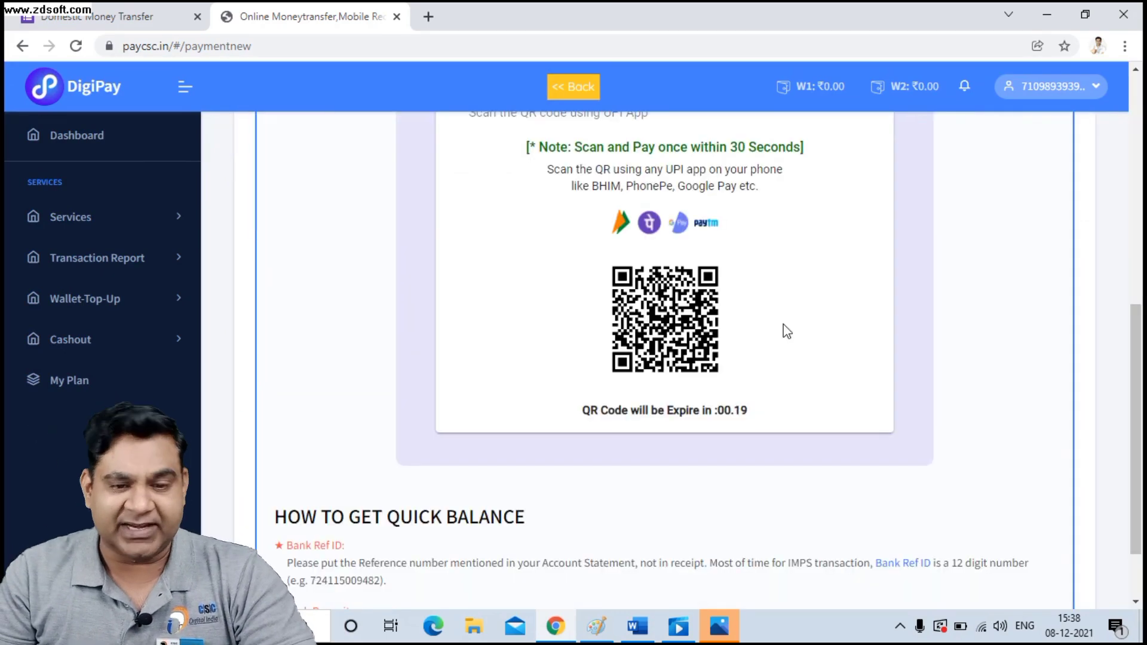
scroll(784, 328, up, 2)
scroll(783, 328, down, 1)
scroll(784, 329, up, 6)
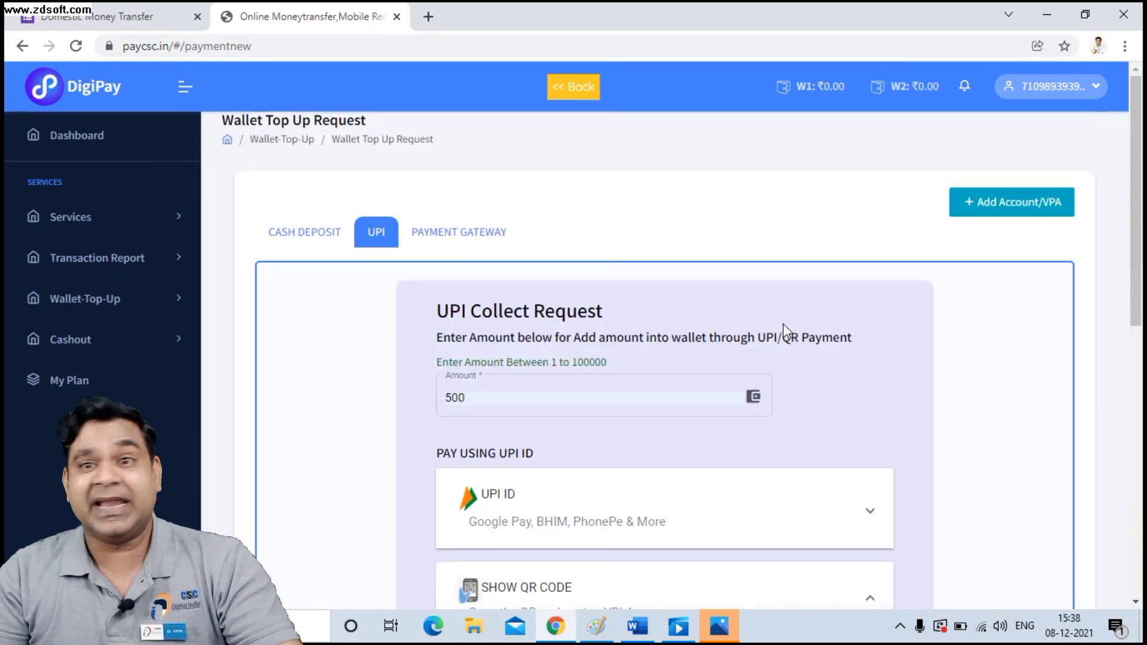
click(458, 237)
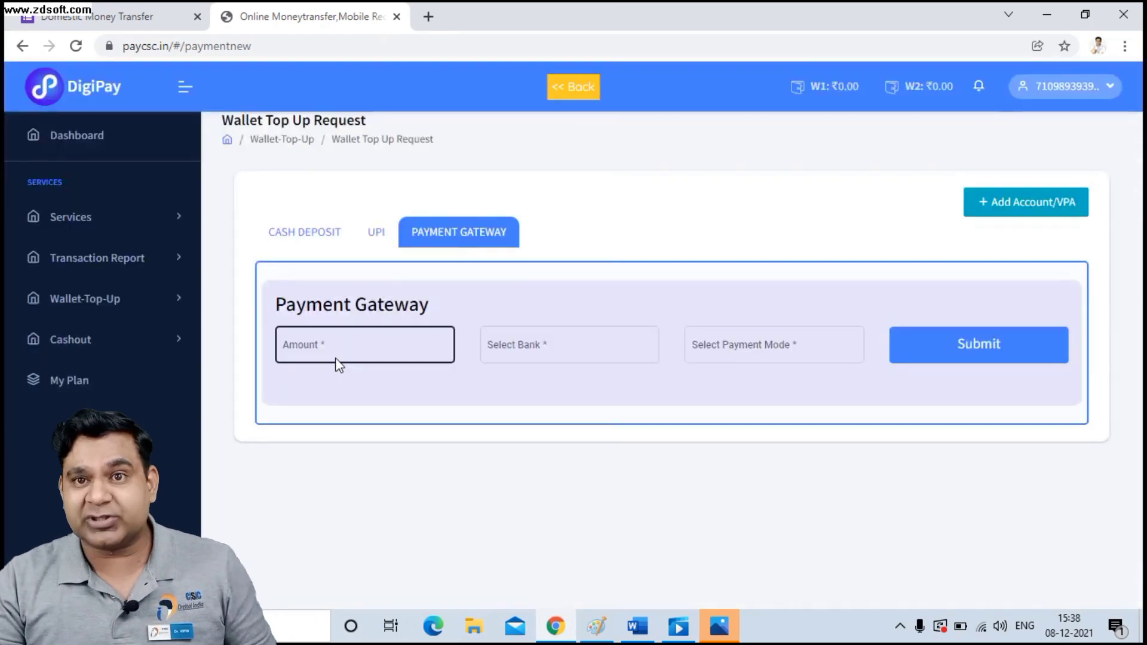
click(539, 349)
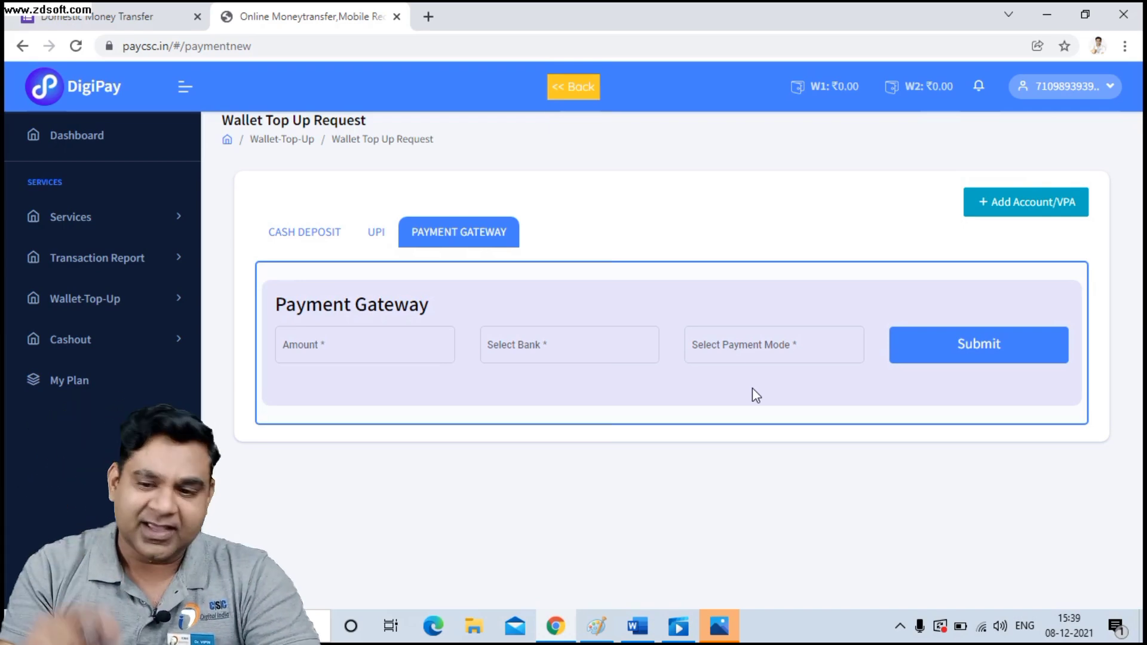
Open Services > Money Transfer to reach the sender mobile number page.
click(66, 219)
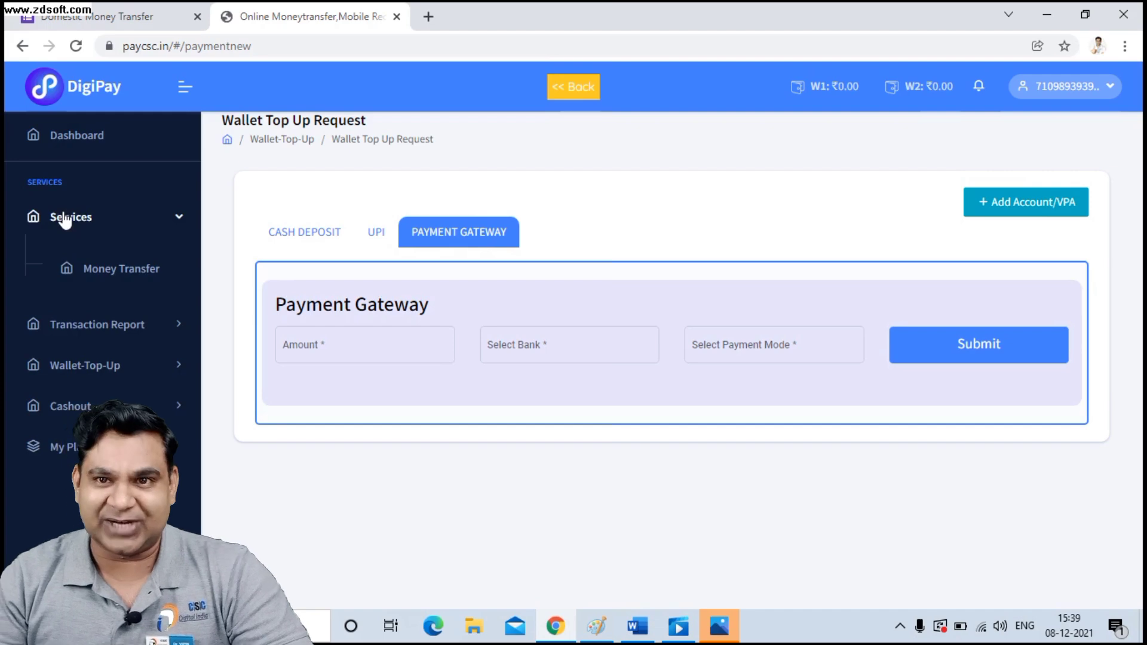
click(111, 273)
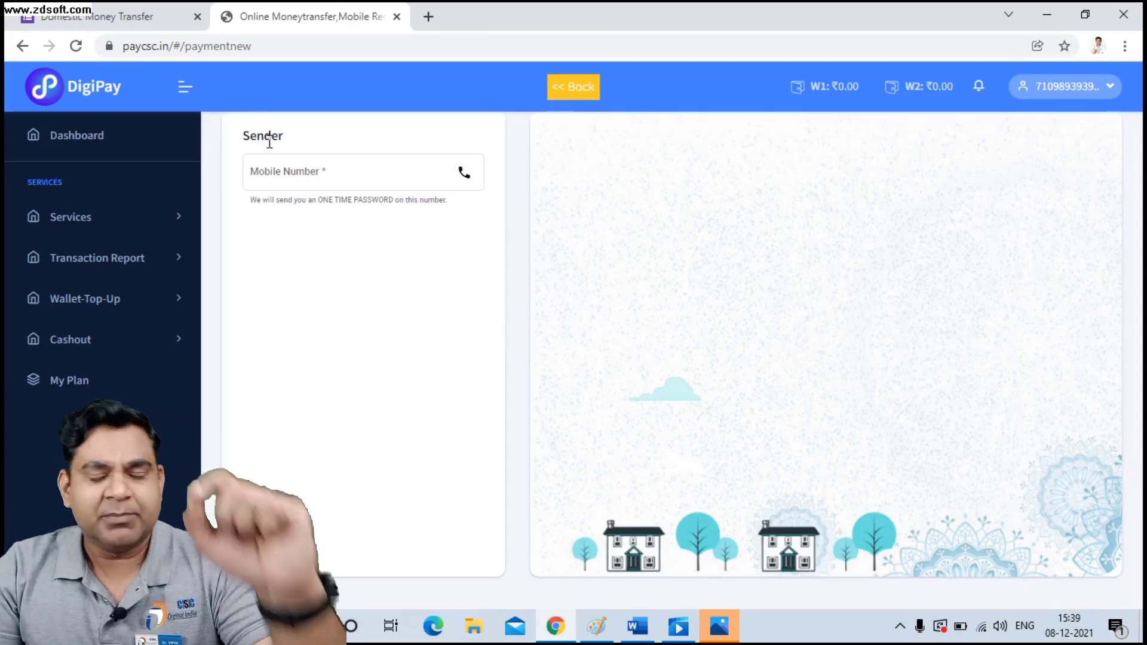
Enter the sender's mobile number, dismiss the 'Customer does not exist' alert, and type the customer name.
click(361, 170)
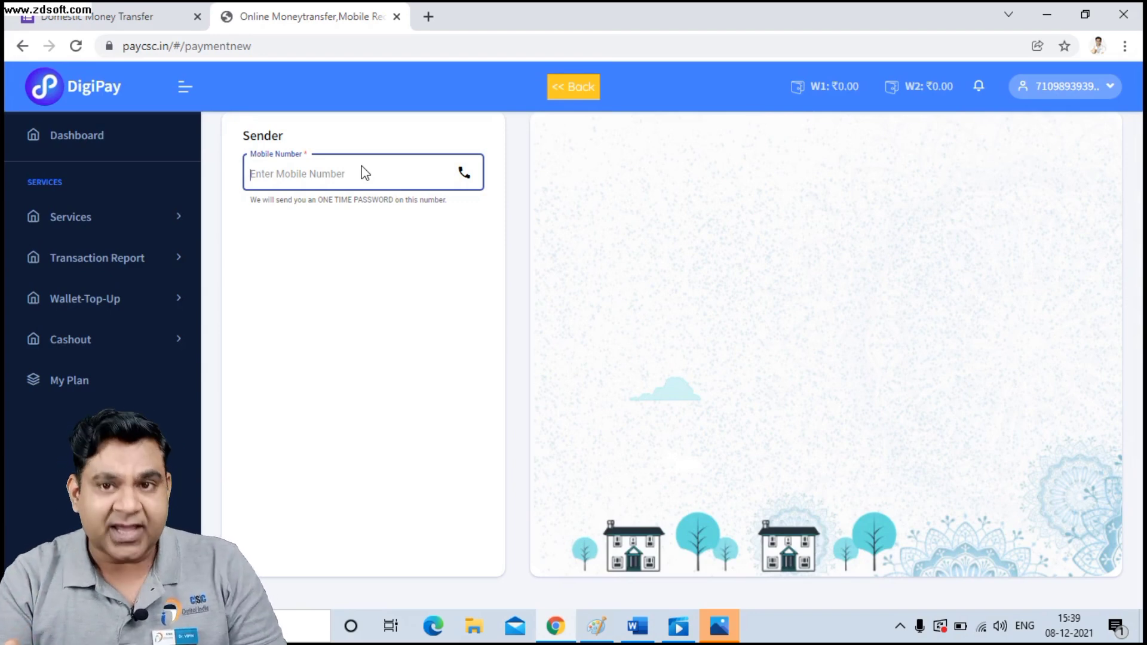
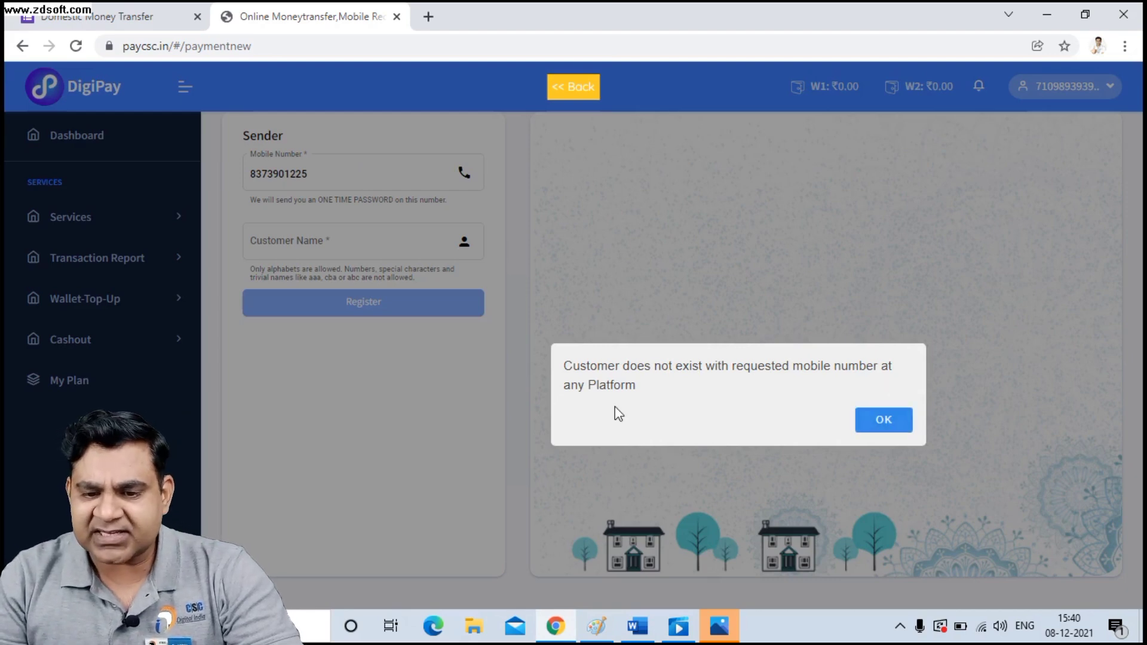
click(890, 428)
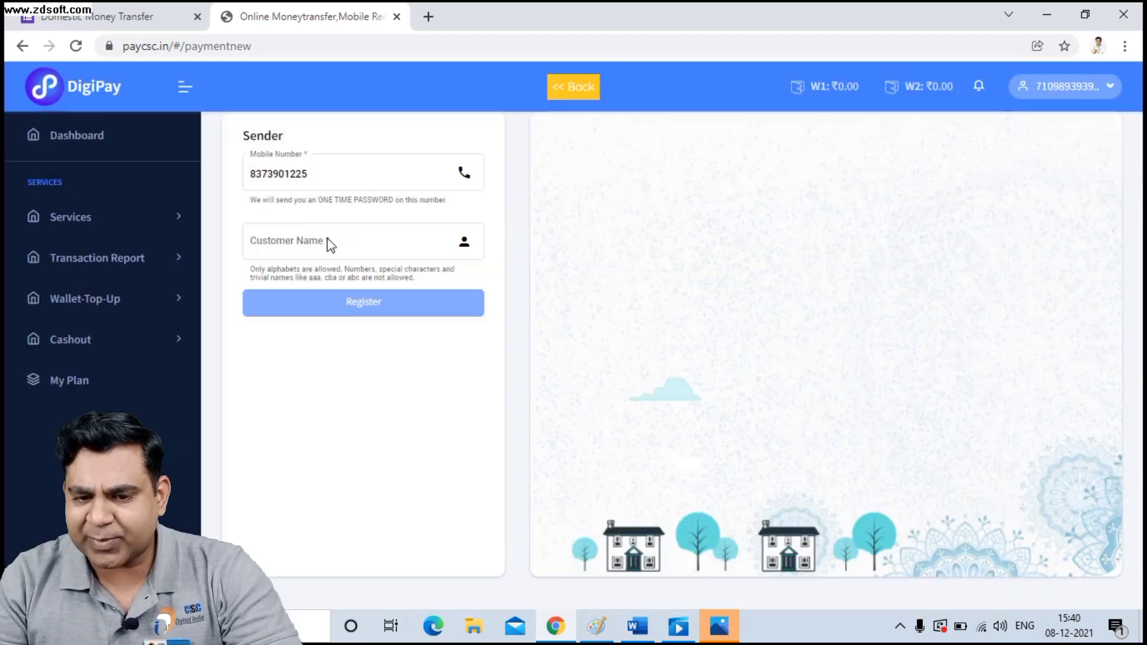
click(329, 244)
text(dr vipin)
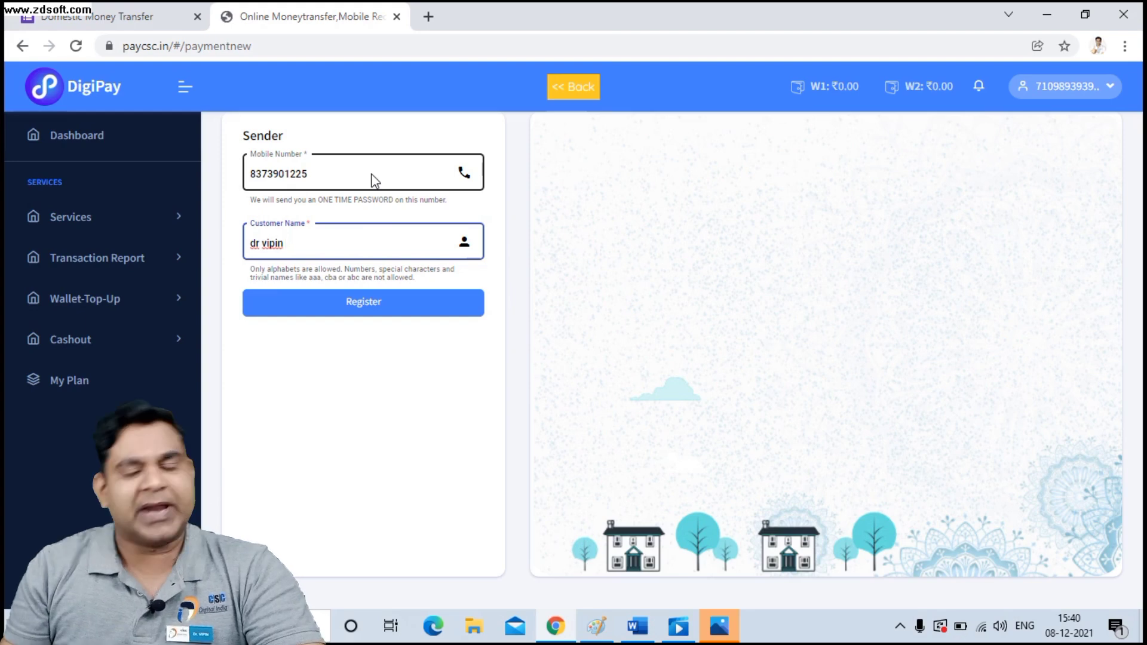
Replace the mobile number with a registered sender's number and show the recipient and transfer panels.
drag(330, 176, 206, 175)
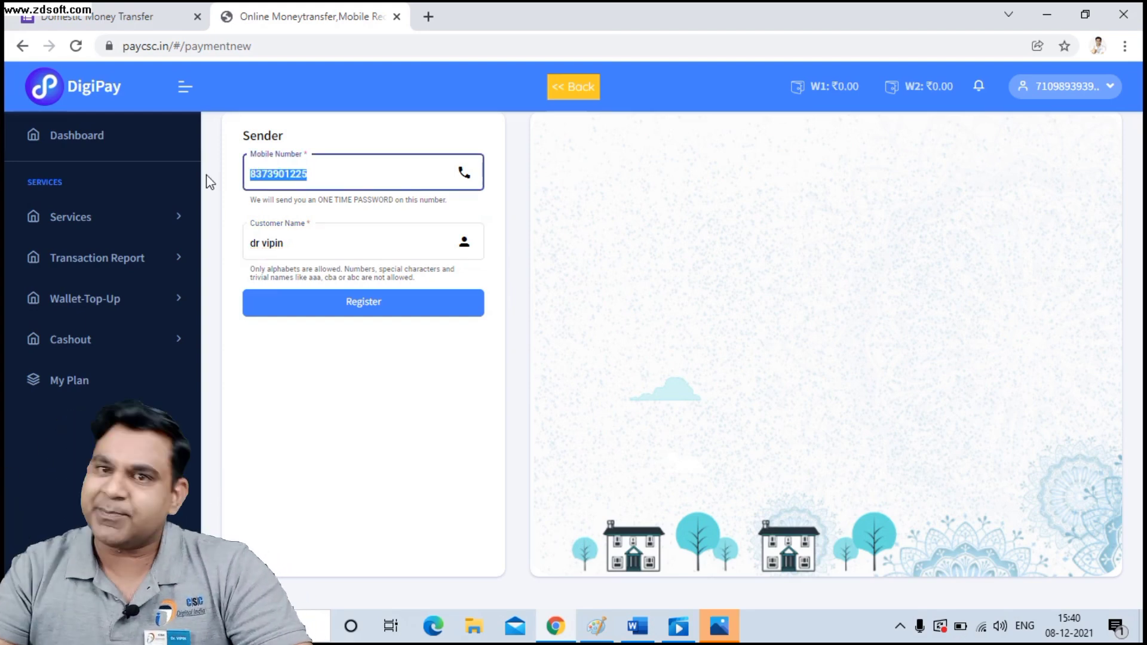
key(BackSpace)
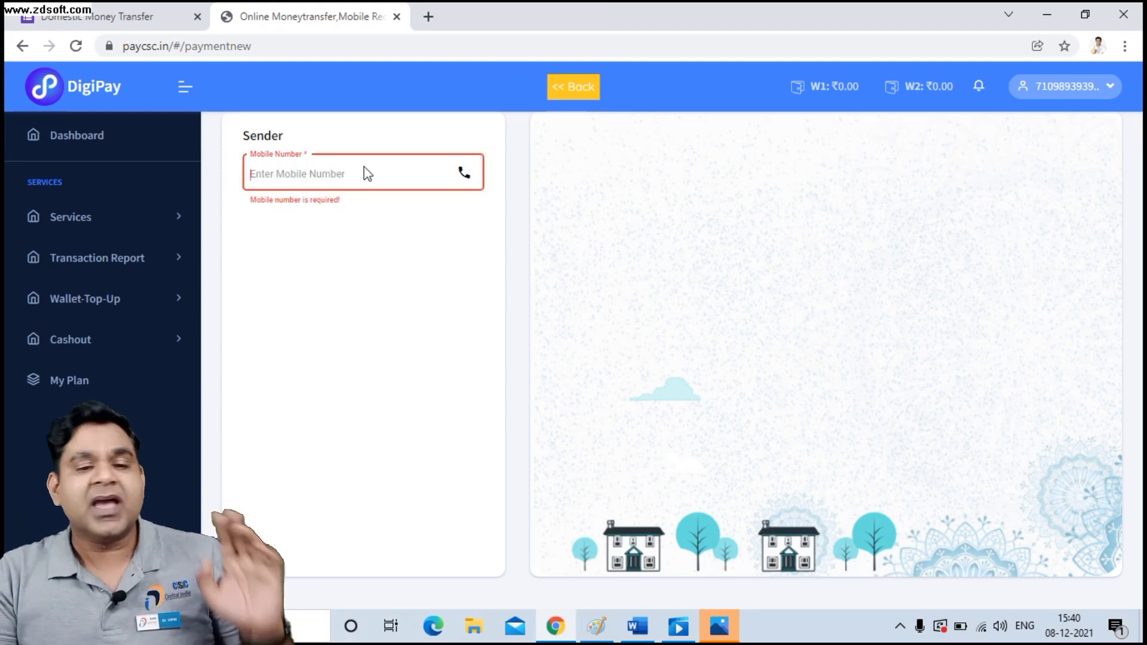
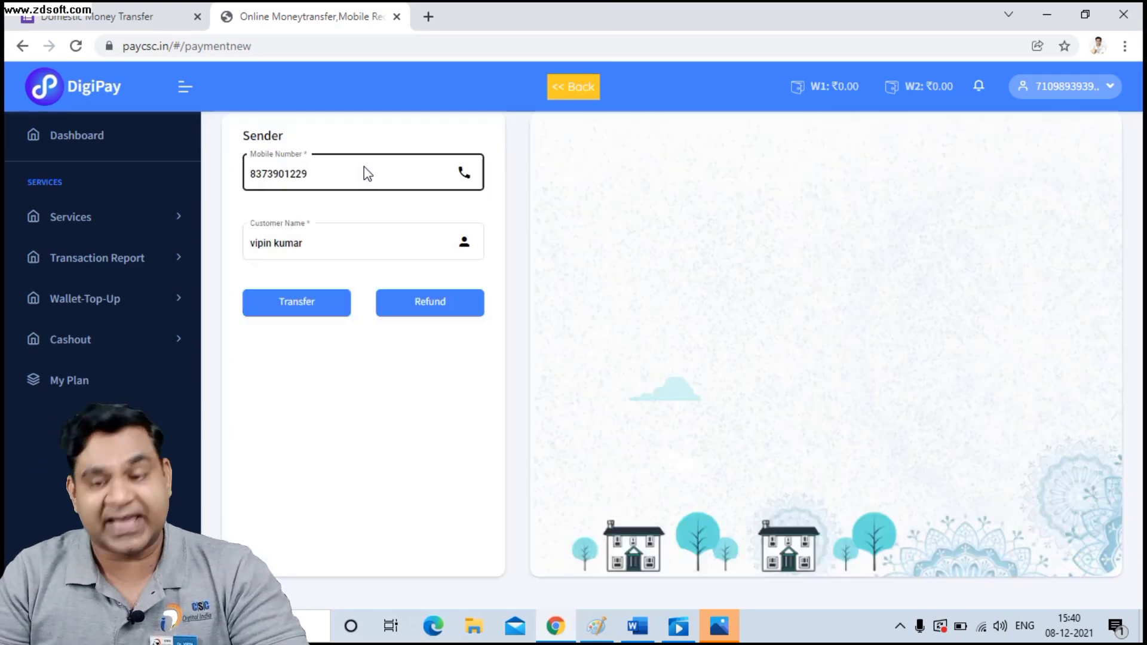
click(326, 248)
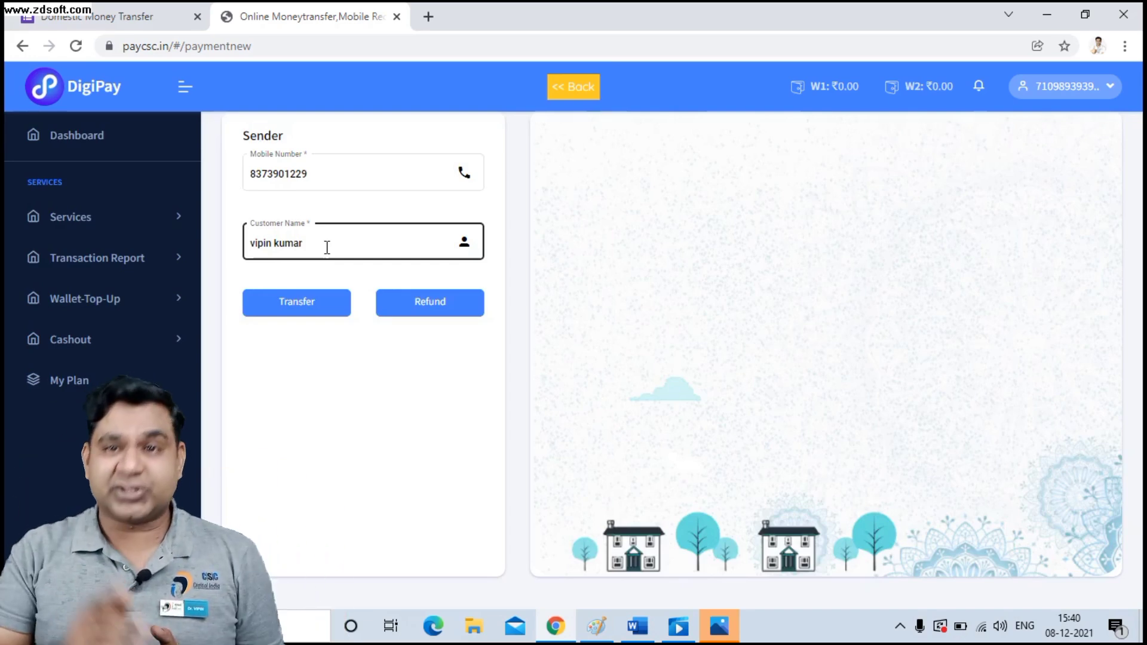
click(323, 310)
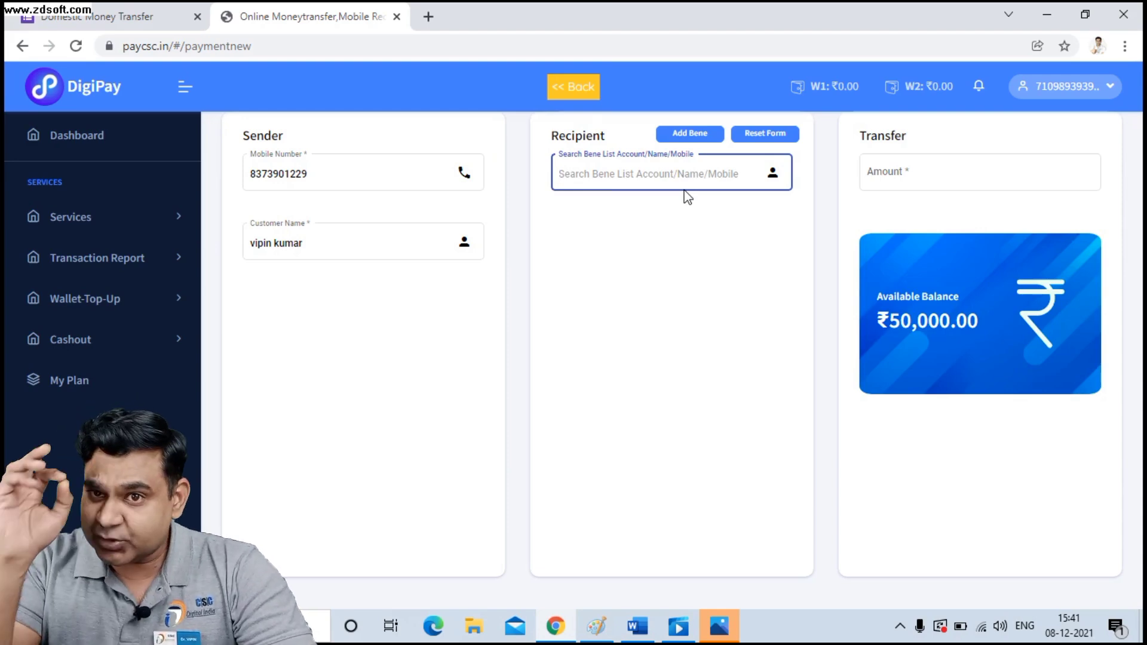
Use Add Bene in the Recipient panel to start a new beneficiary entry.
click(705, 137)
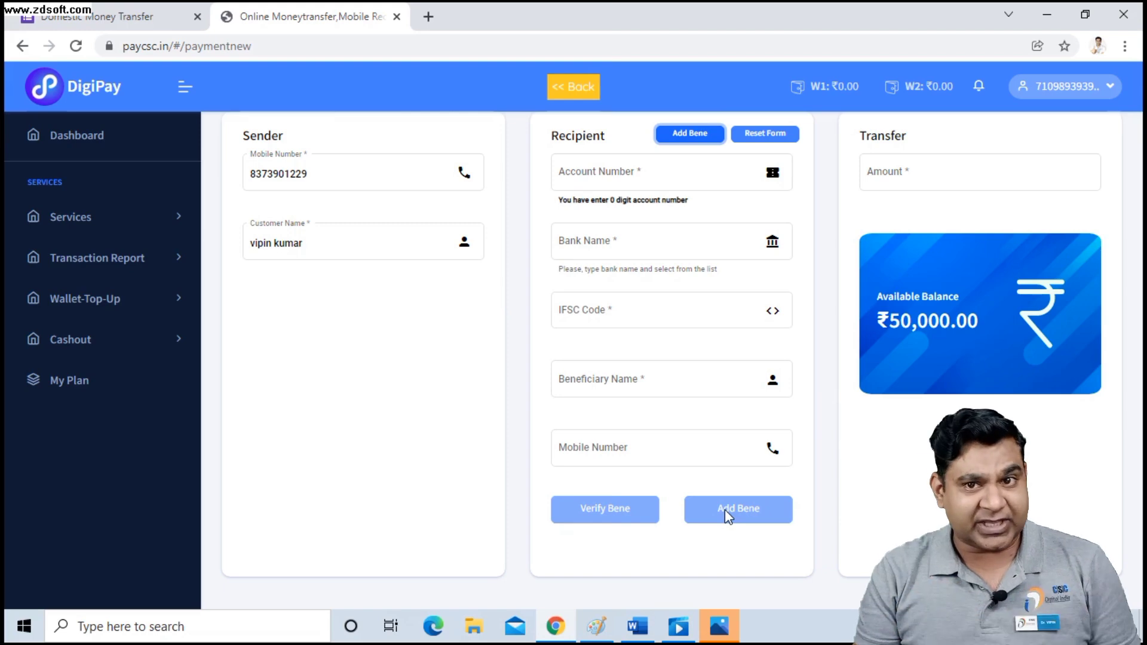
click(959, 169)
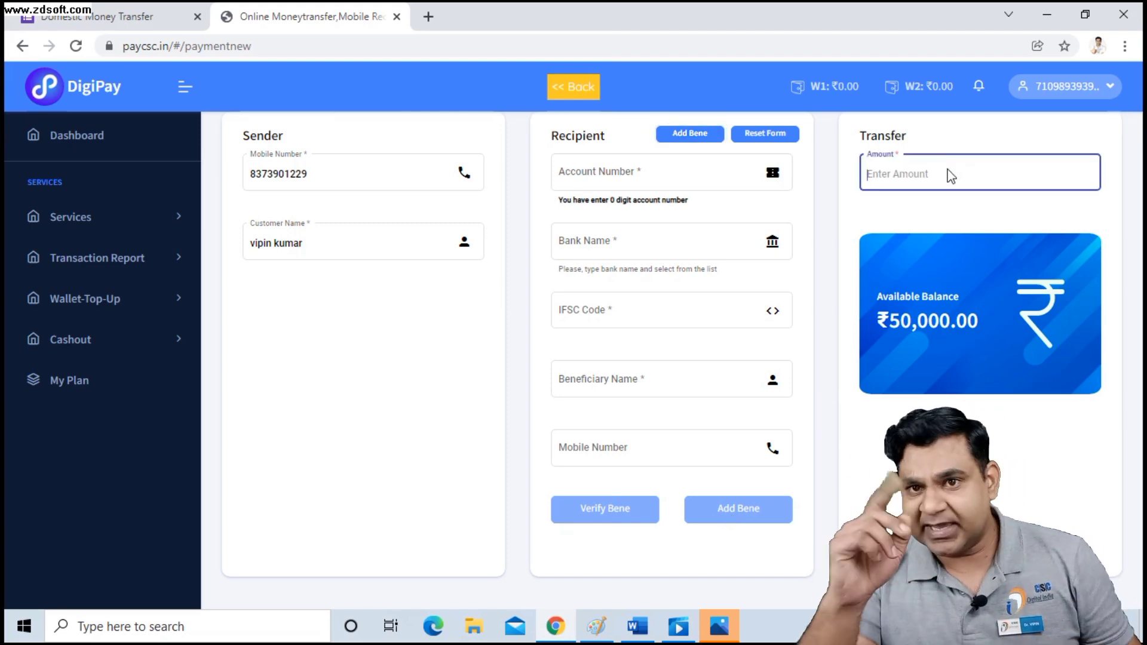
text(1000)
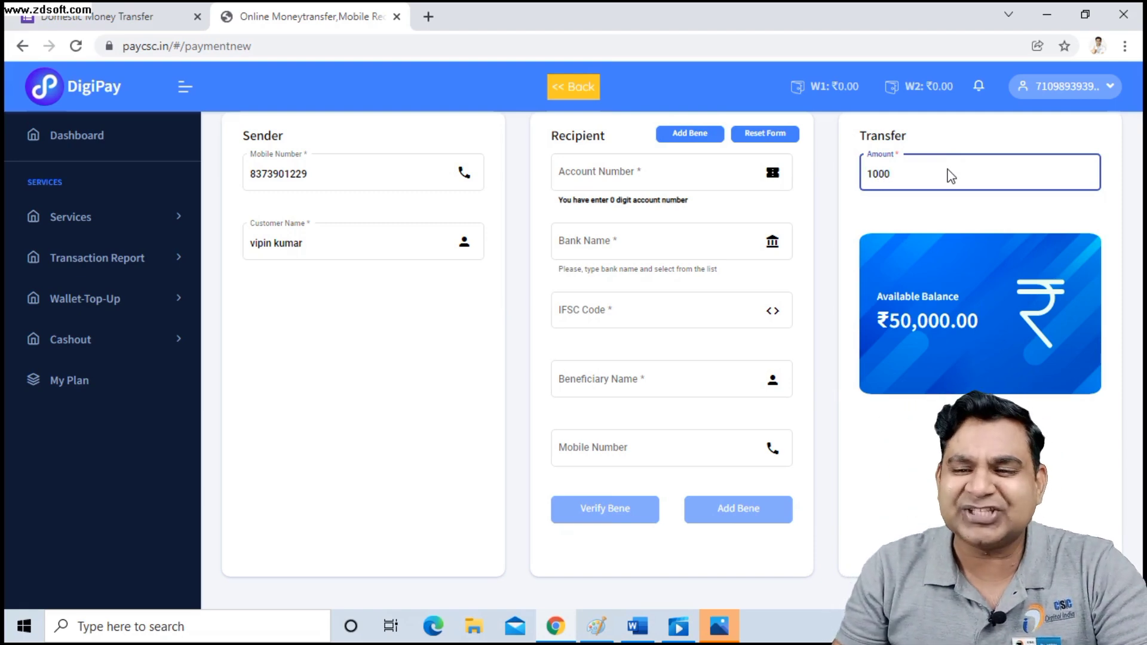
key(BackSpace)
key(BackSpace)
key(BackSpace)
key(BackSpace)
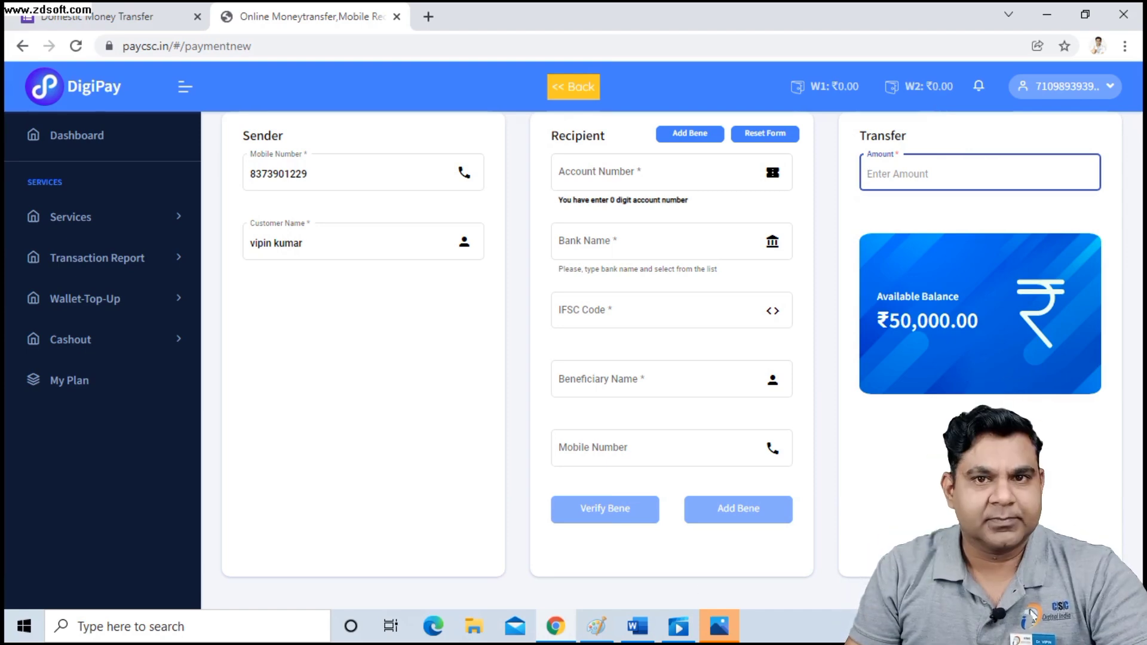
Dismiss the stray system popup and expand Cashout in the sidebar to list Wallet1 and Wallet2.
click(901, 626)
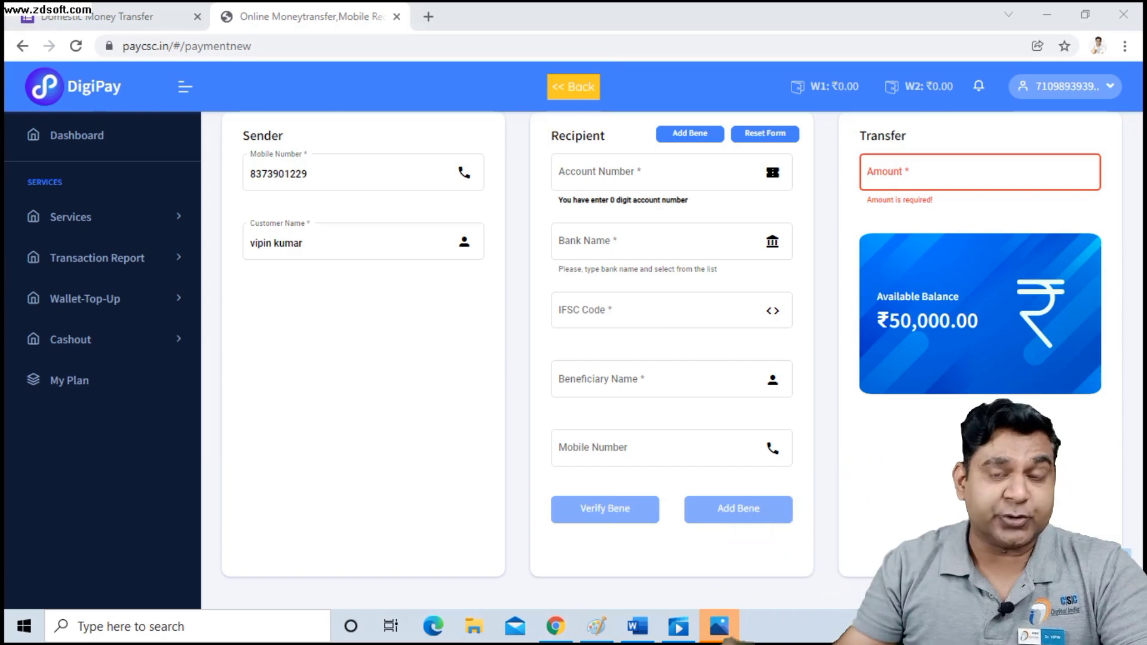
click(208, 548)
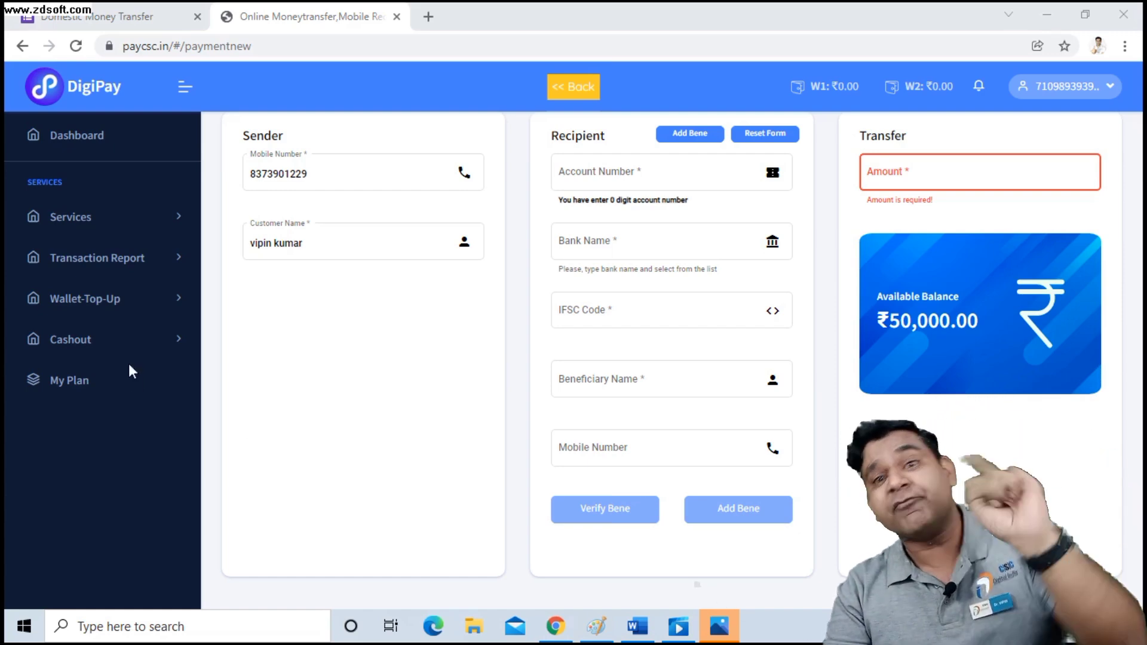
click(108, 346)
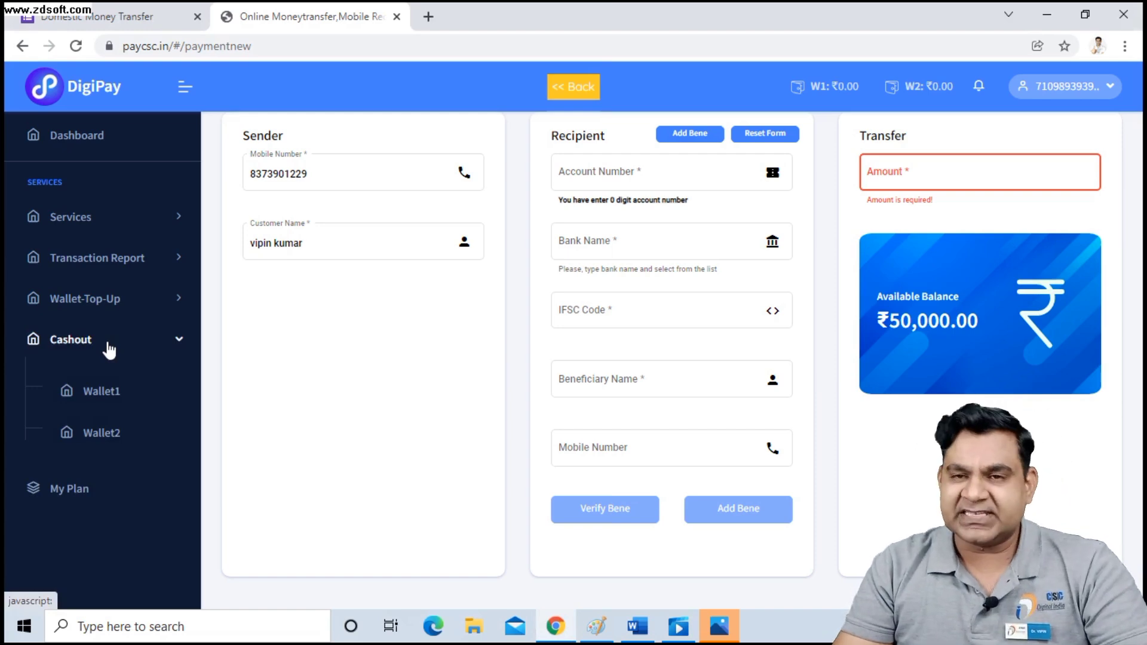
Open the Wallet2 cashout page and pick Wallet Transfer as the service type.
click(78, 434)
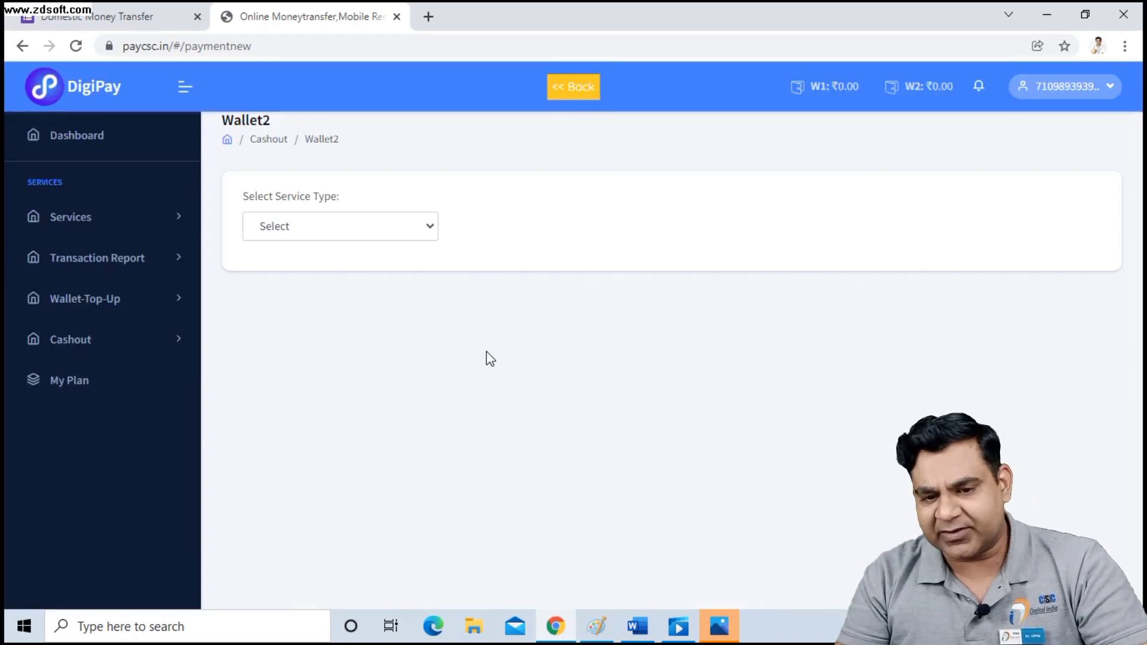
click(428, 231)
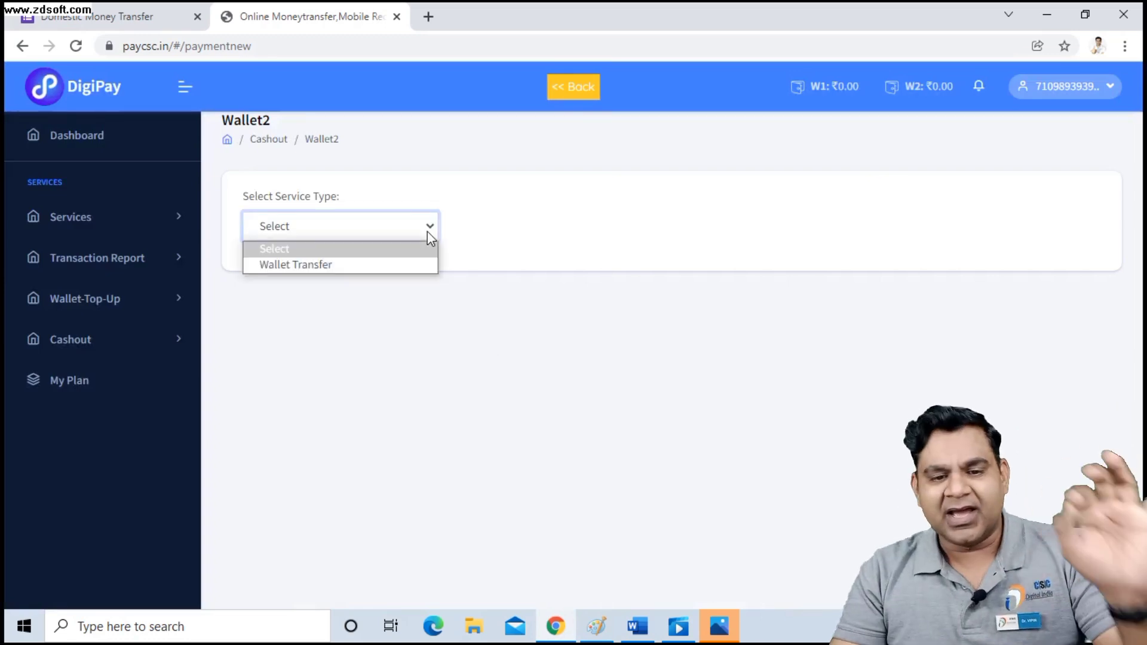
click(356, 263)
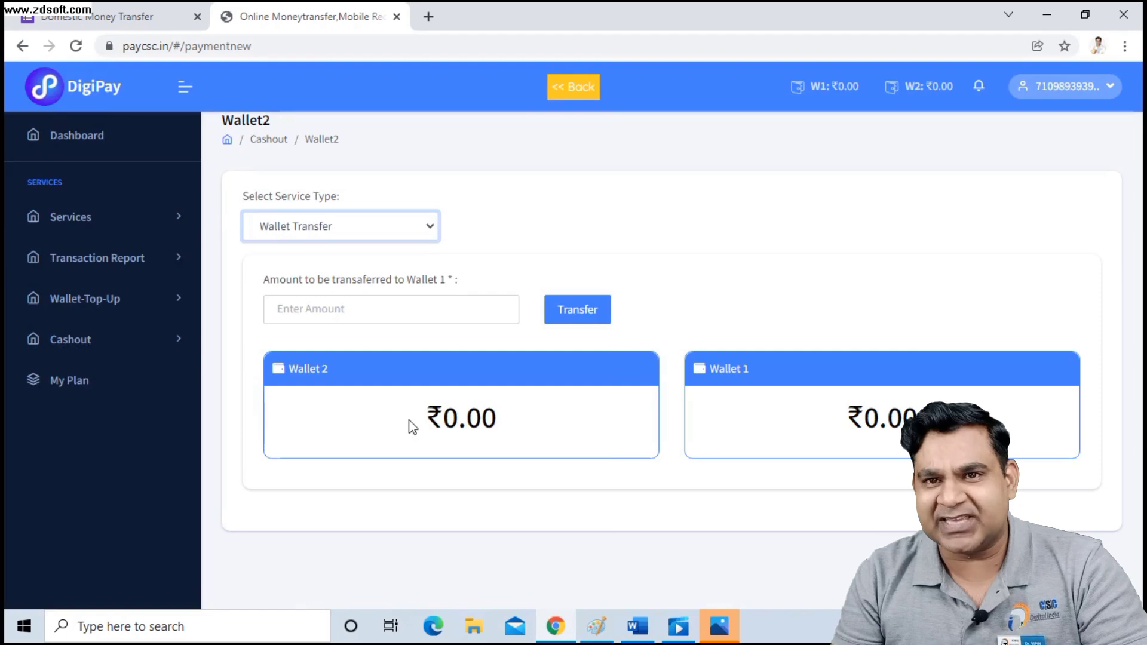